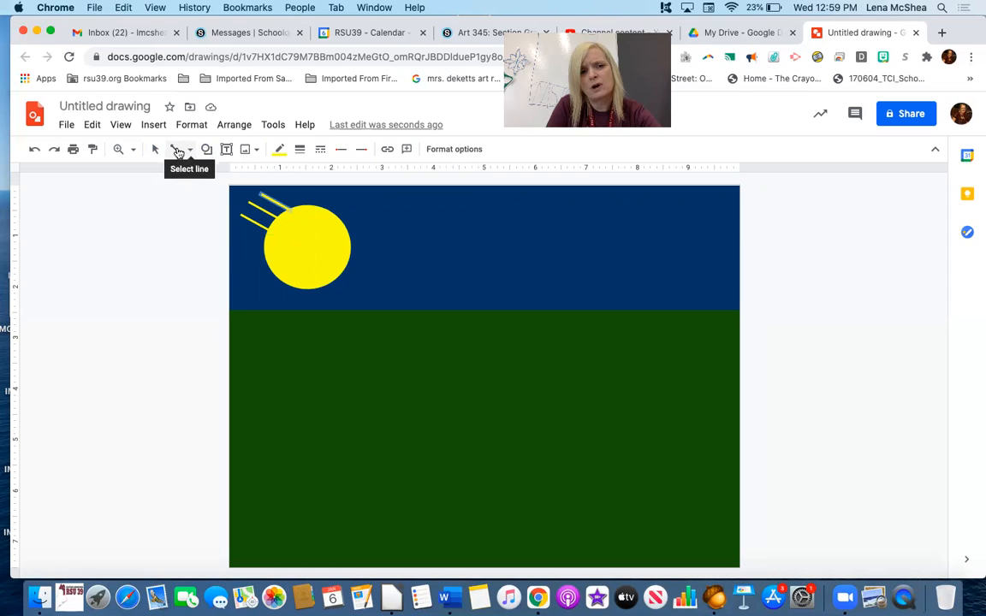
- Draw a fourth ray off the top of the round sun and make it 4px thick and yellow
click(283, 202)
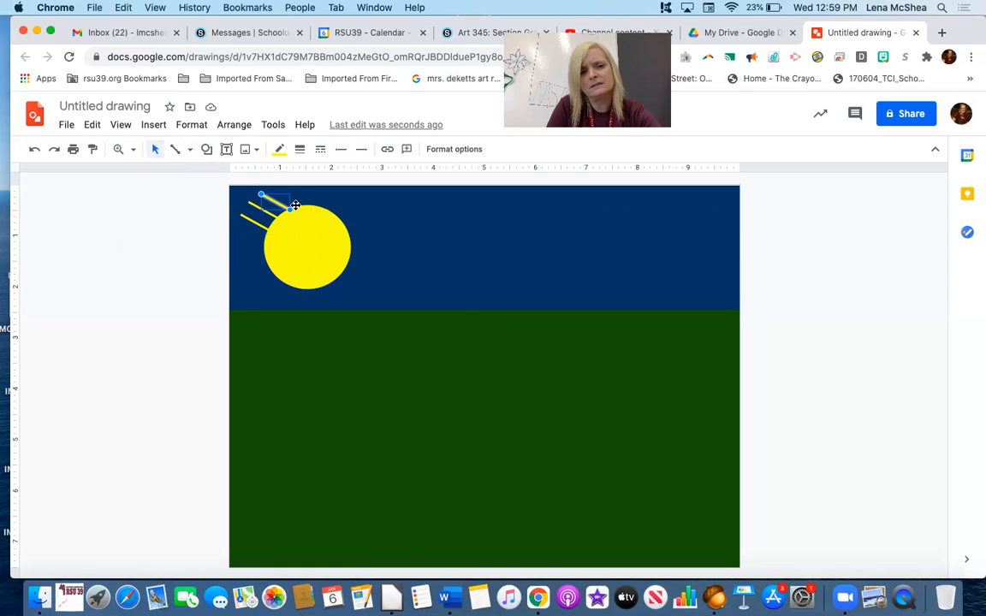
click(295, 207)
click(175, 150)
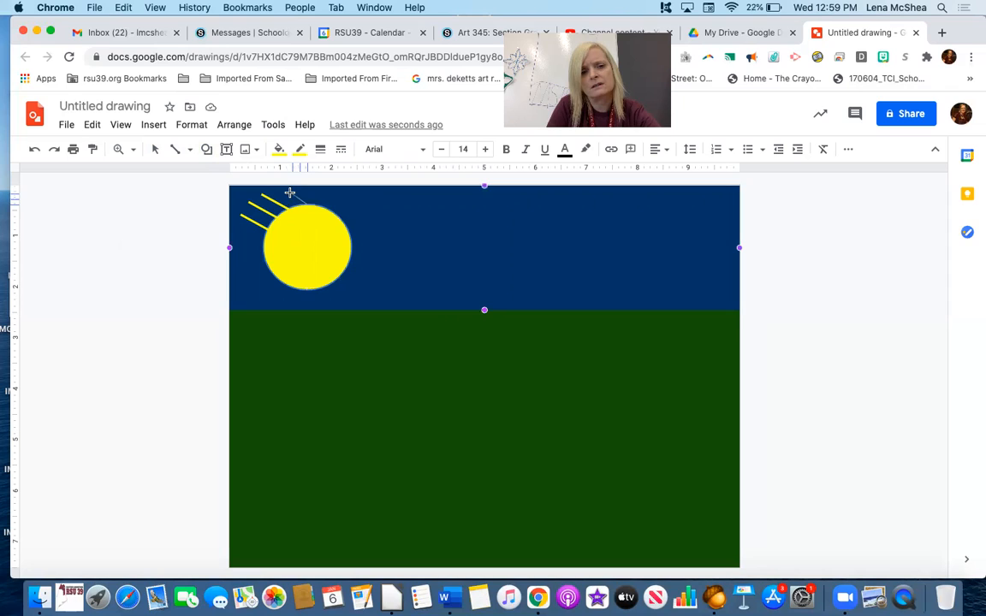
mouse_move(287, 191)
mouse_down()
mouse_move(325, 196)
mouse_move(299, 189)
mouse_up()
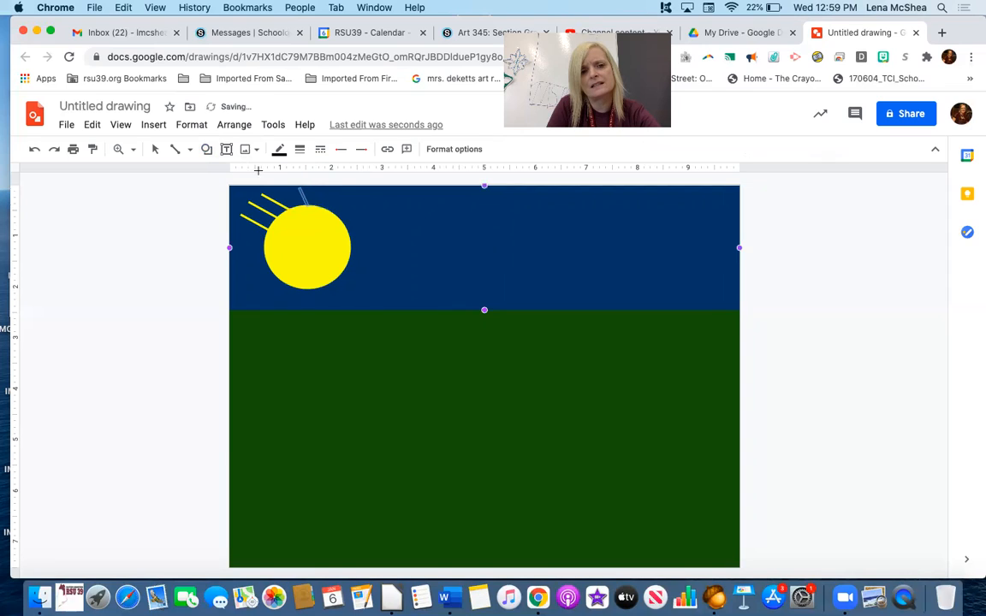
click(300, 149)
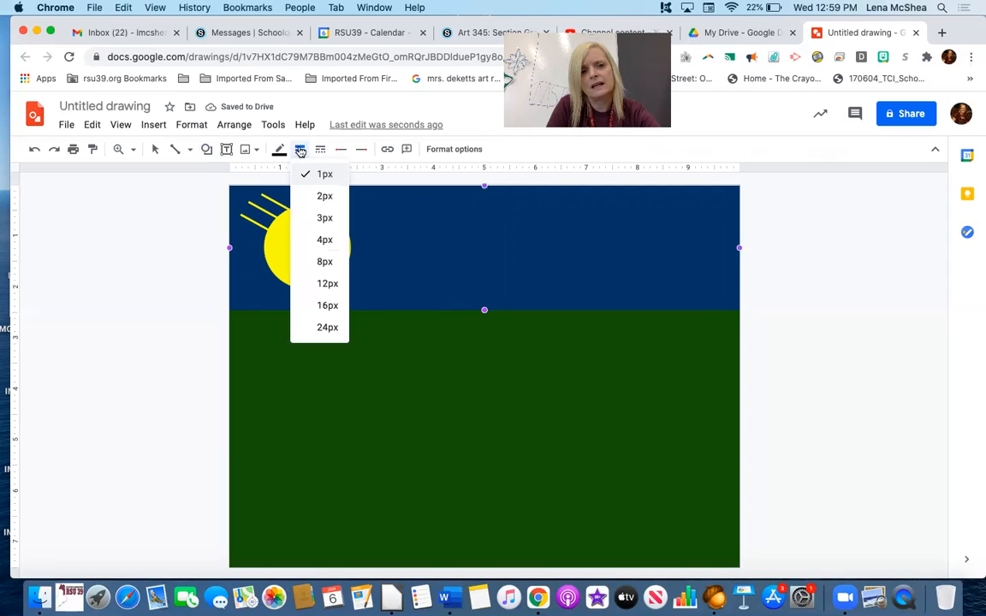
click(321, 239)
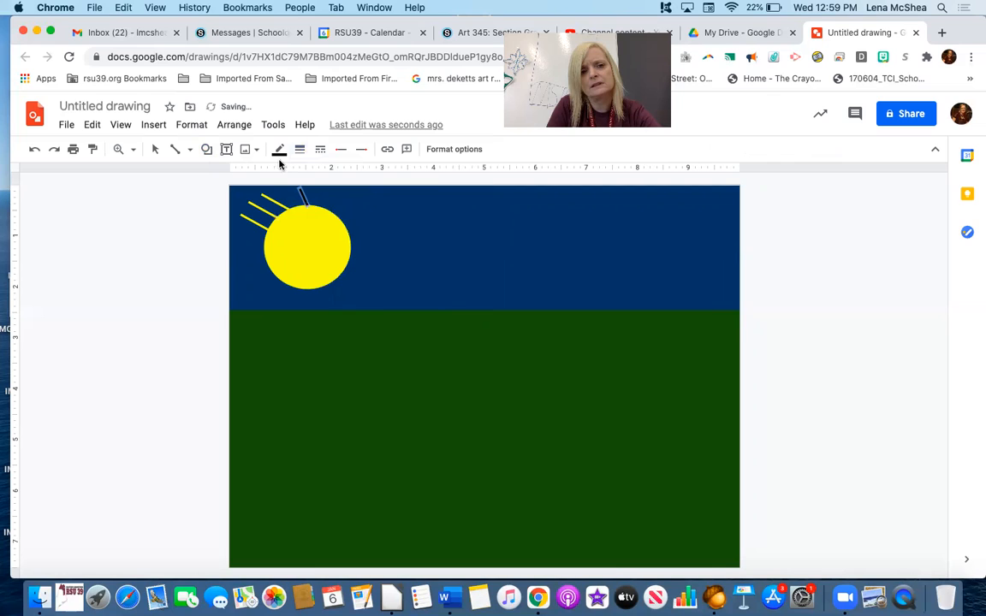
click(279, 150)
click(323, 216)
drag(186, 216, 254, 282)
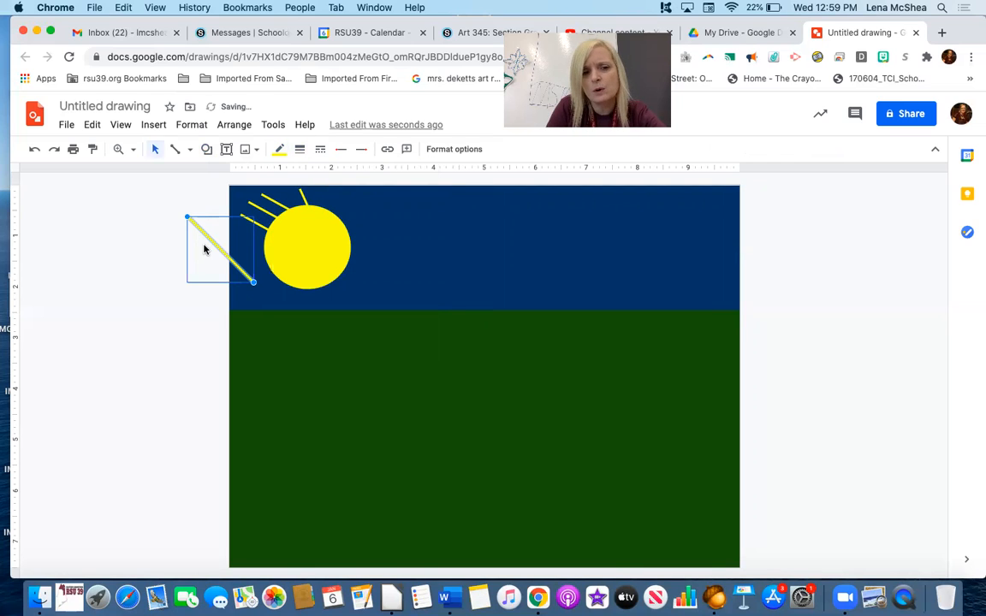
key(Delete)
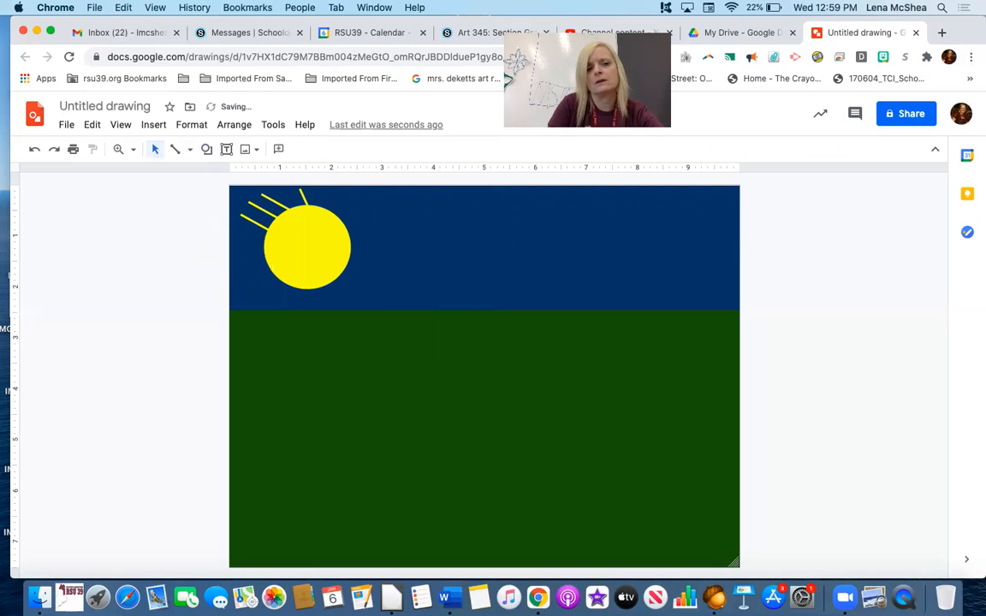
- Draw a Sun shape about 1.7 inches wide and 1.9 inches tall in the blue sky, right of the round sun
click(206, 149)
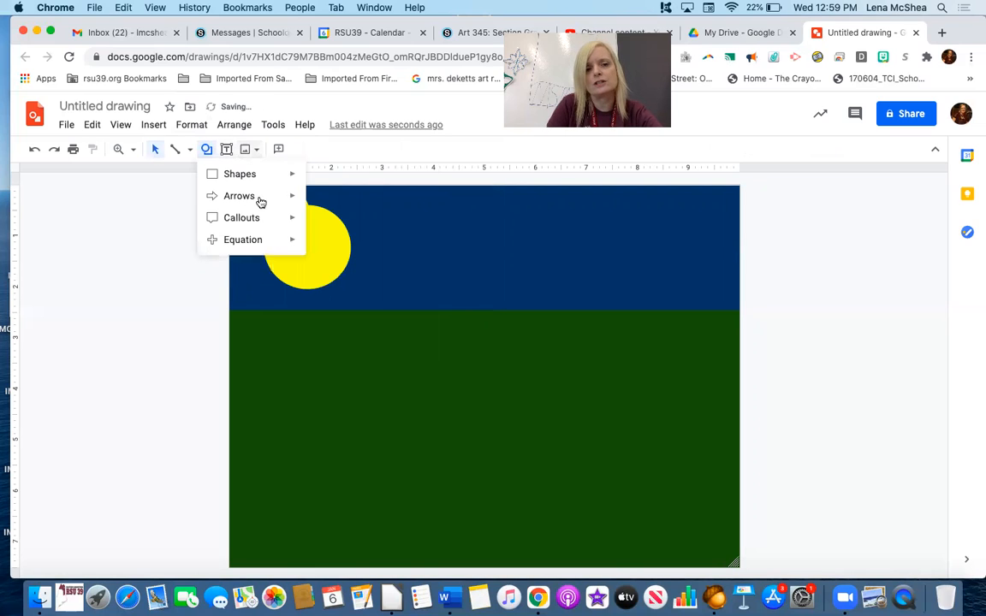
mouse_move(254, 171)
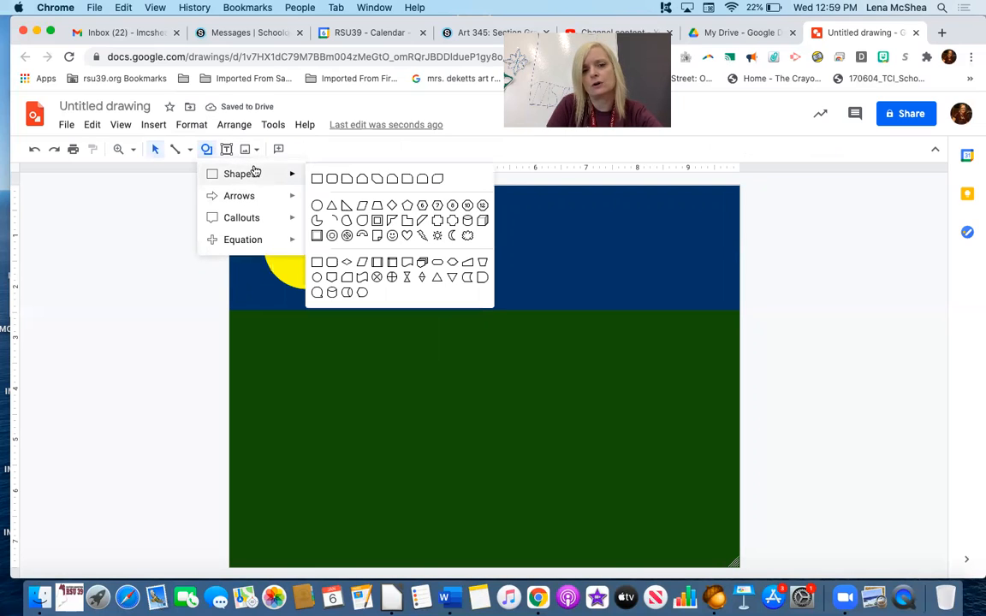
click(436, 237)
drag(415, 206, 497, 300)
- Give the new sun shape a yellow fill and transparent outline, and move it to the right end of the sky
click(278, 150)
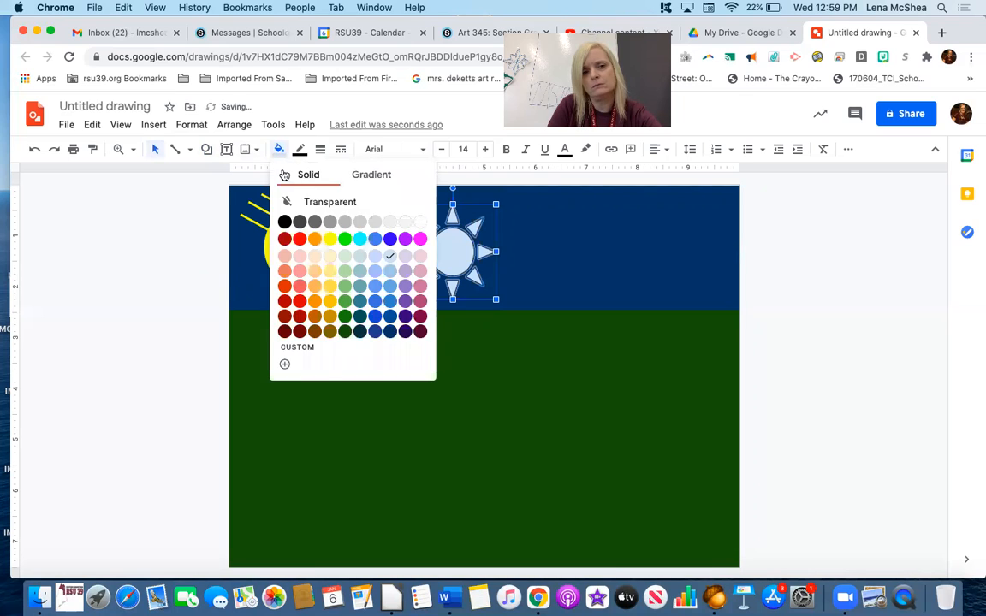
click(329, 239)
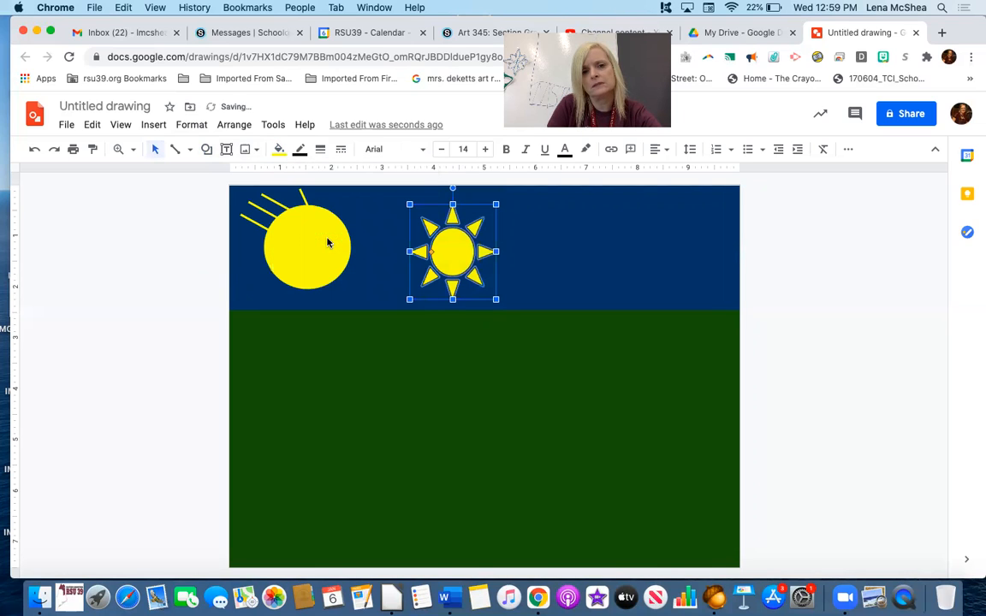
click(300, 153)
click(342, 175)
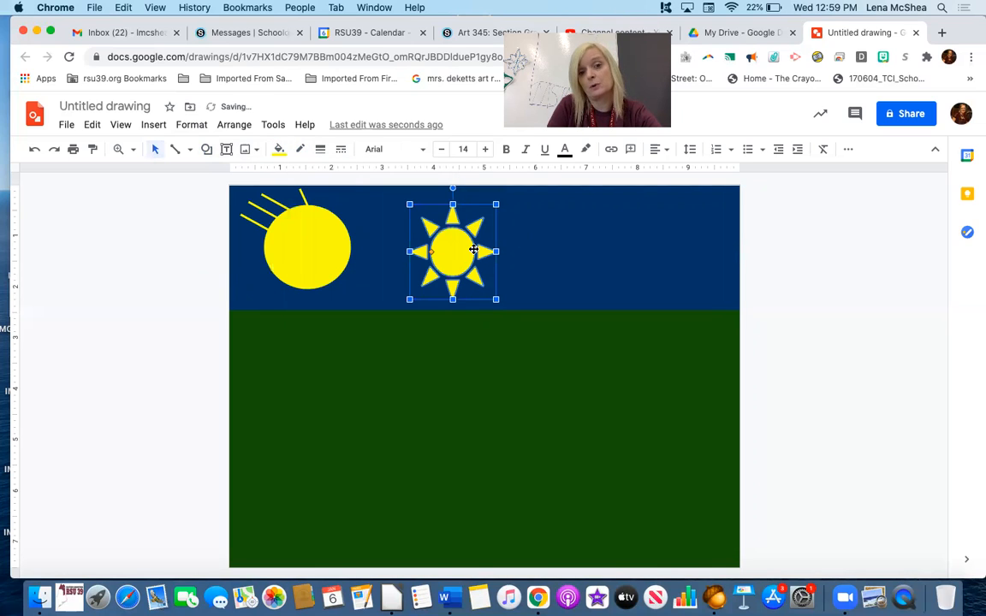
drag(448, 259, 528, 249)
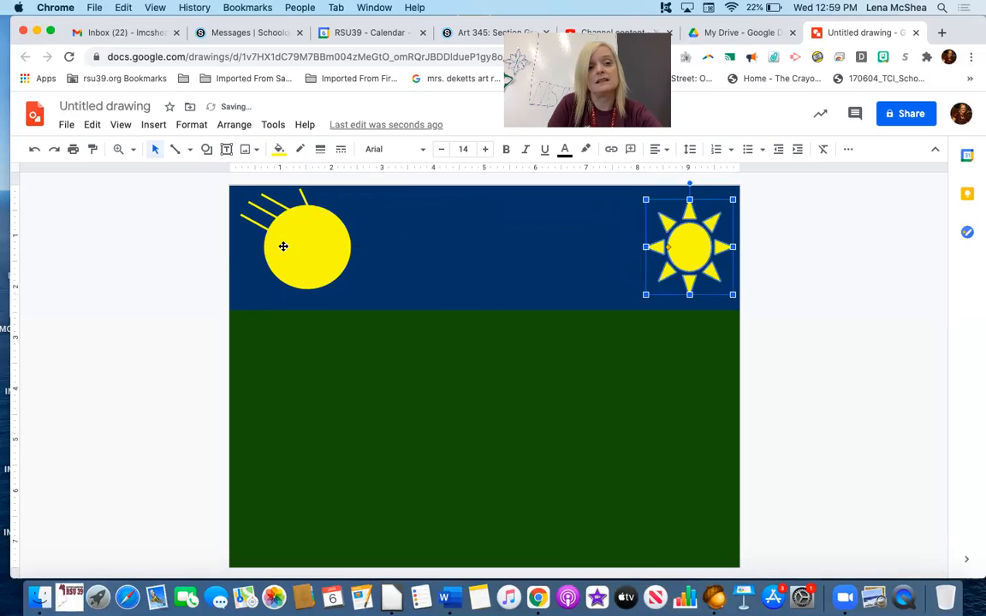
click(210, 258)
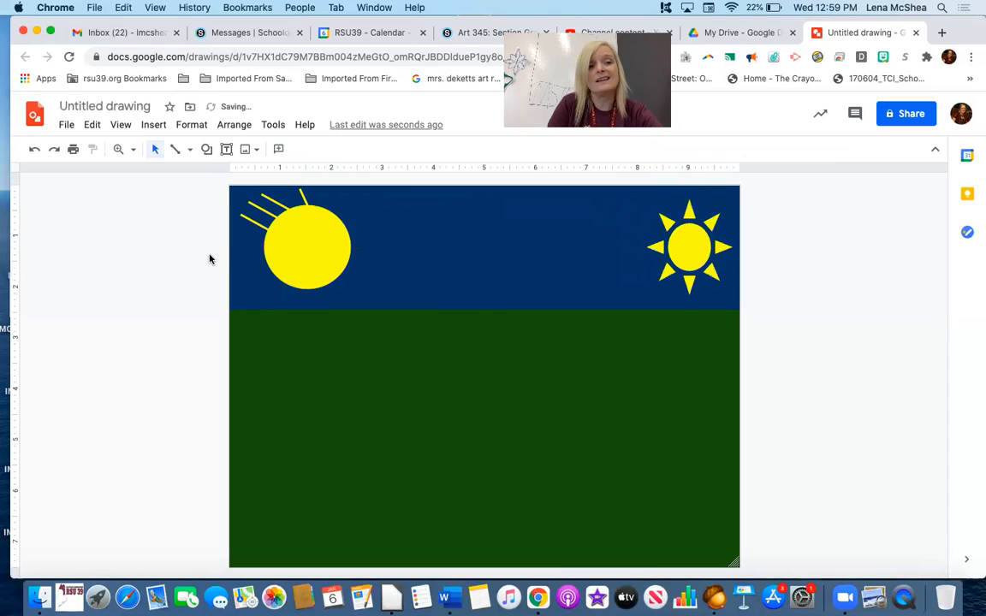
click(151, 127)
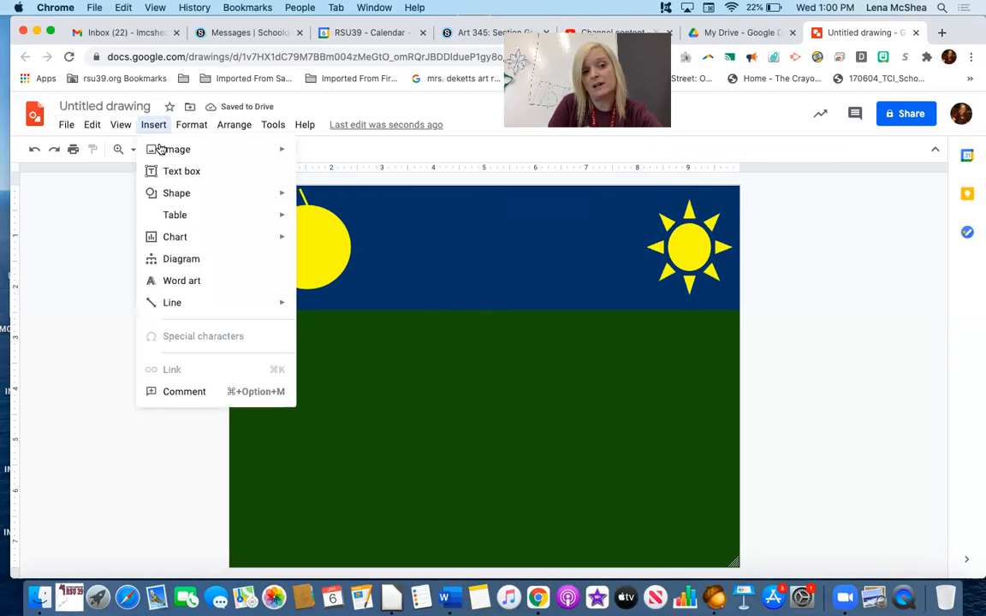
mouse_move(165, 150)
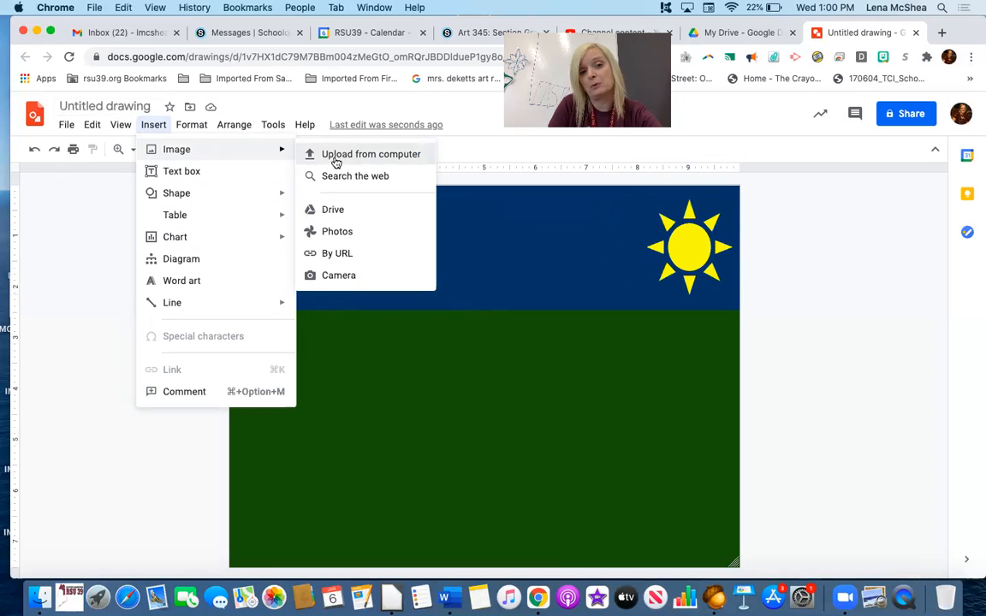
key(Escape)
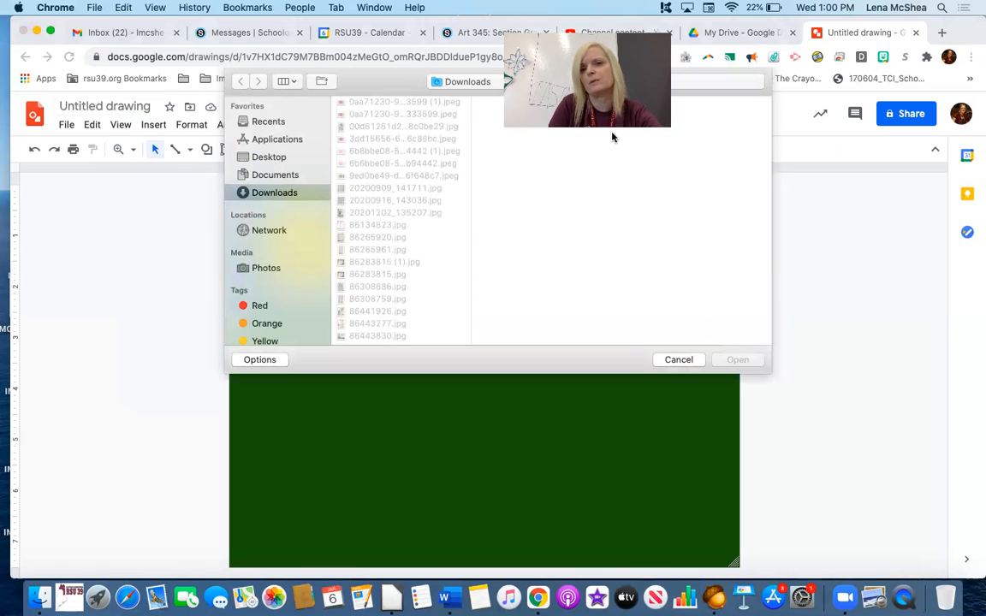
click(679, 360)
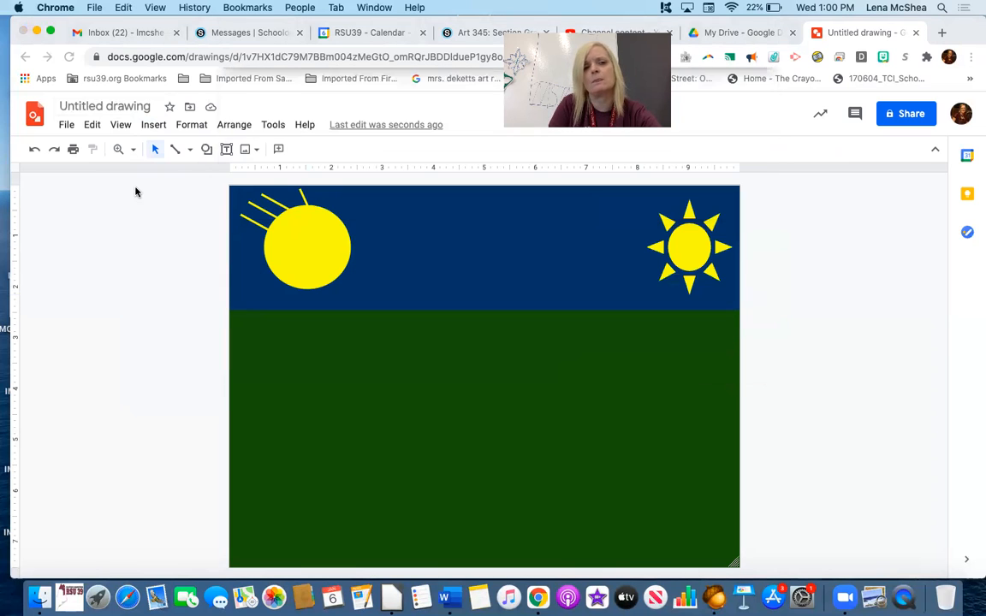
- Search the web for an image to insert, using the suggested query "tree transparent background"
click(158, 127)
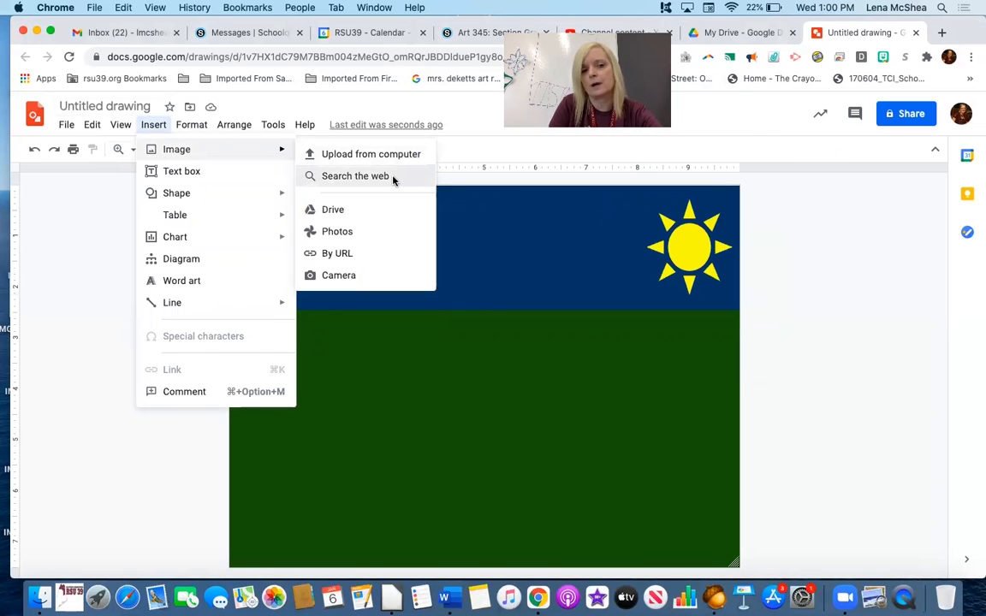
click(392, 177)
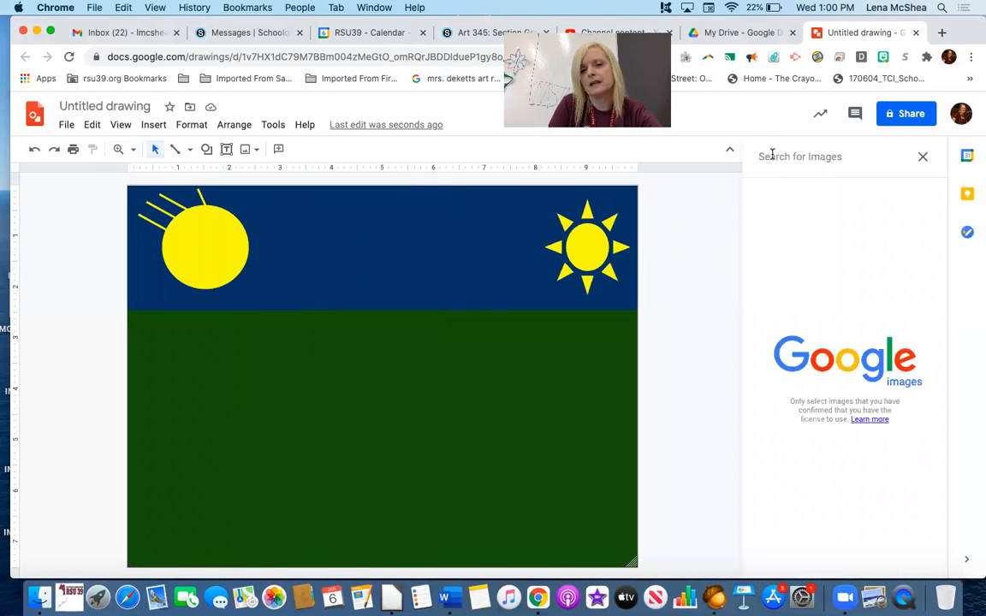
text(tree t)
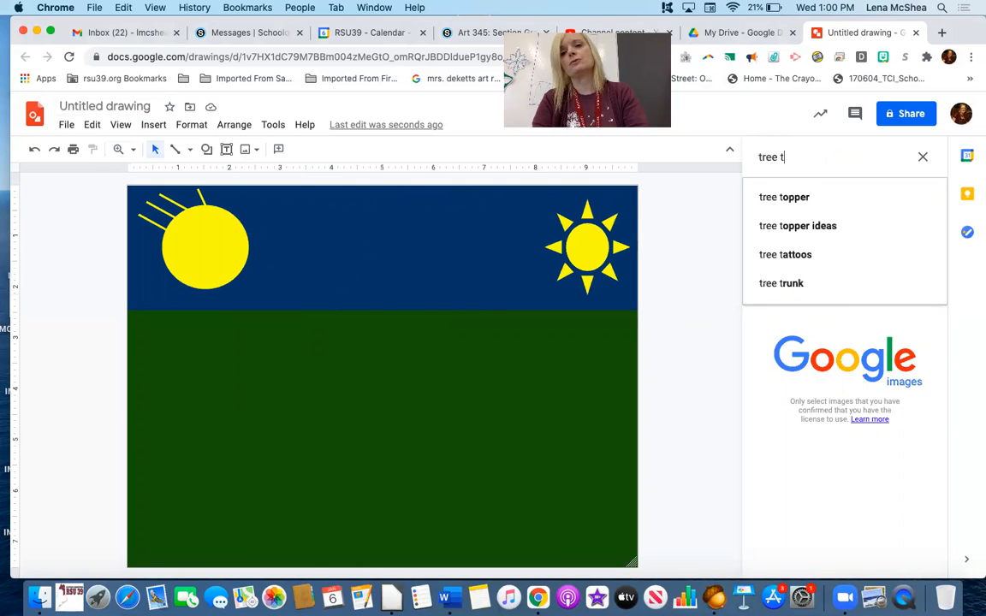
text(ranpar)
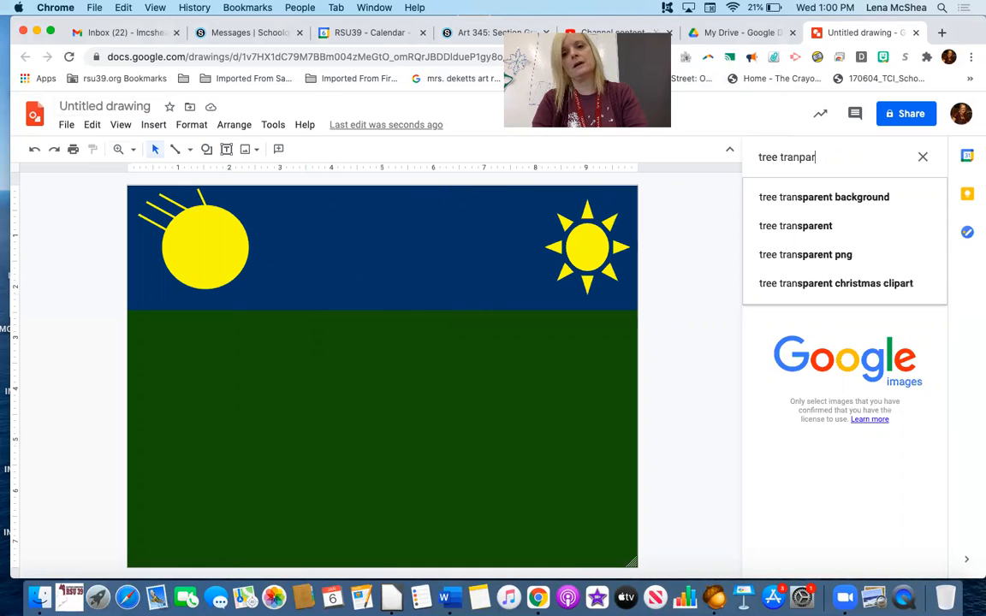
click(860, 199)
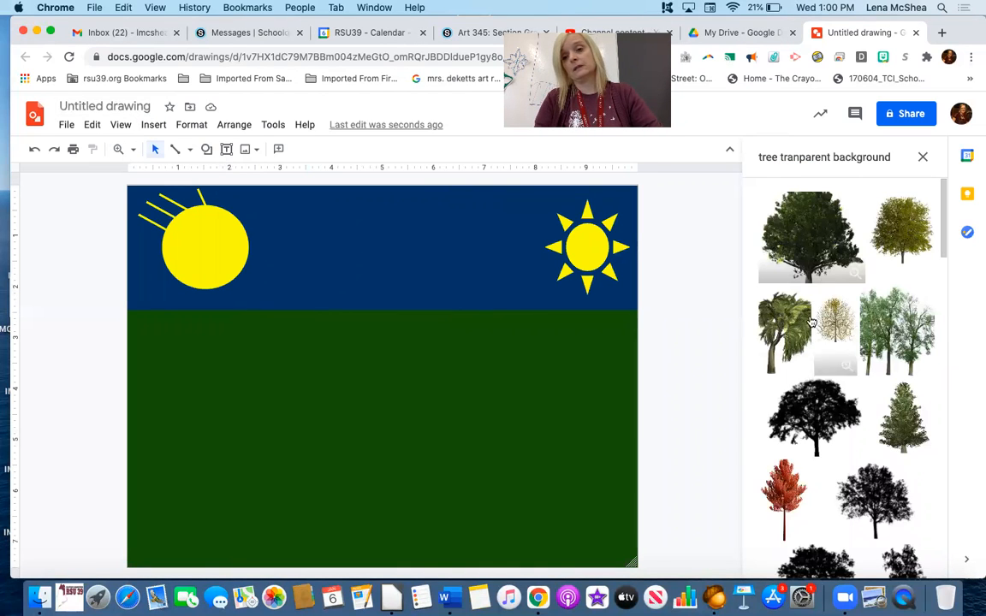
- Insert the yellow-leaved tree image from the results and place it on the right side of the green ground
click(909, 229)
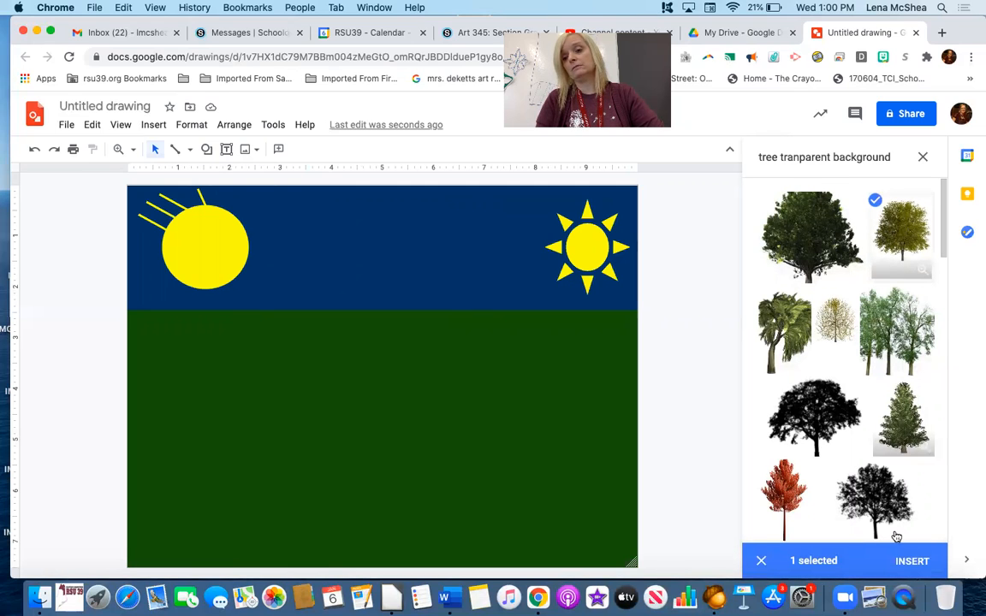
click(909, 572)
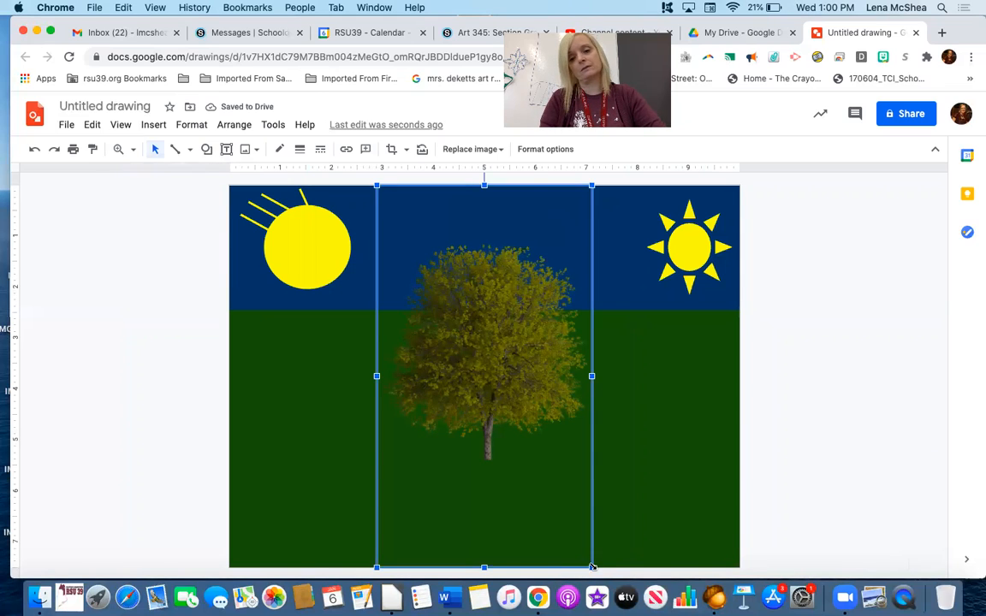
drag(529, 408, 662, 484)
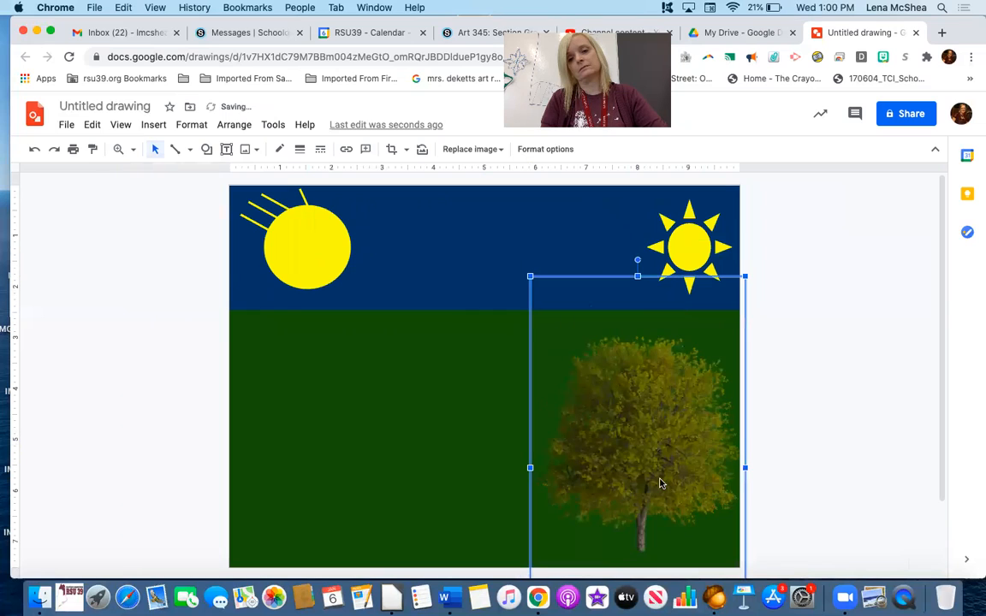
- Delete the round yellow sun and its four line rays from the left side of the sky
click(287, 251)
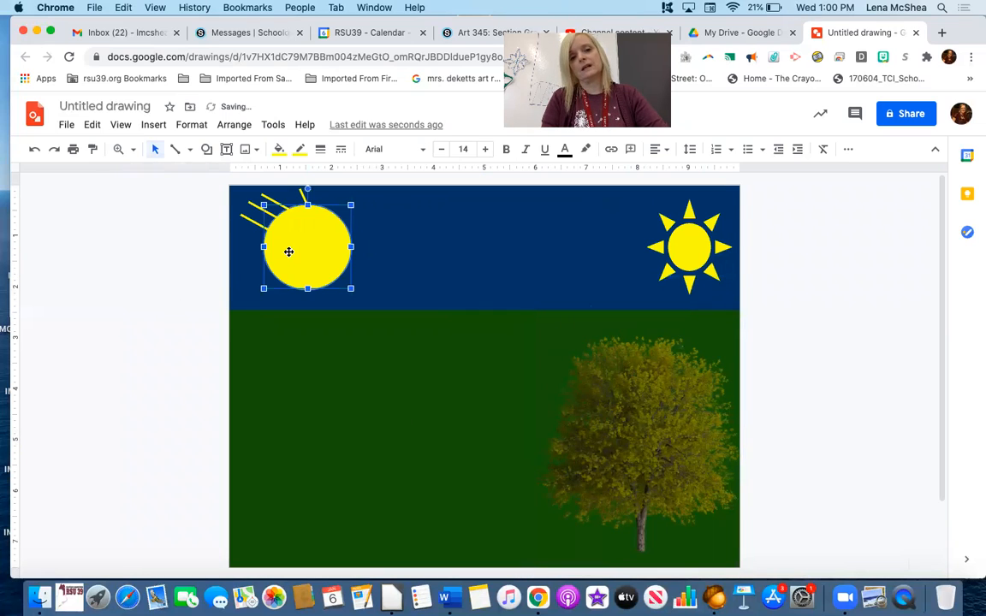
key(Delete)
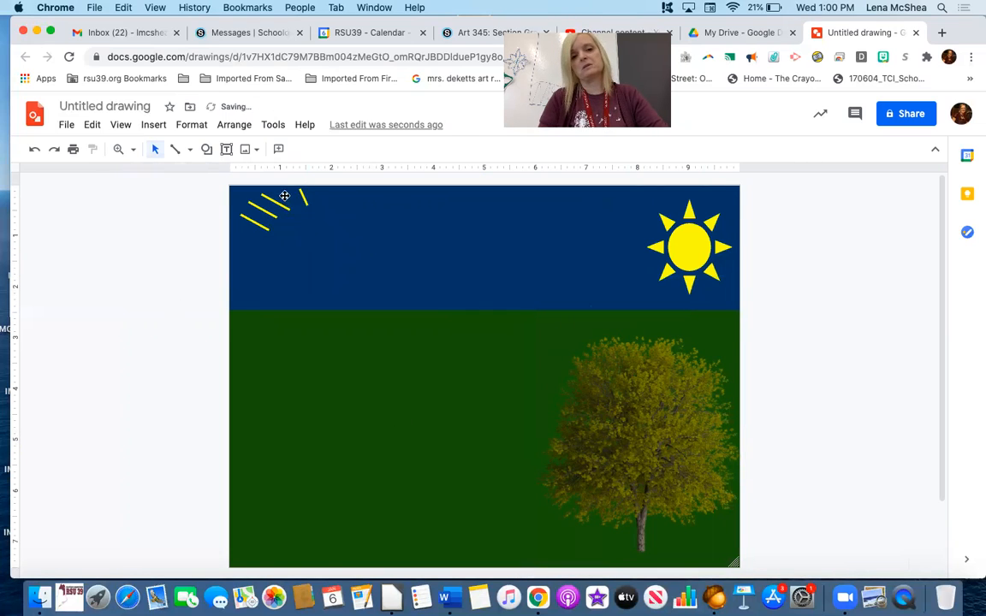
click(304, 197)
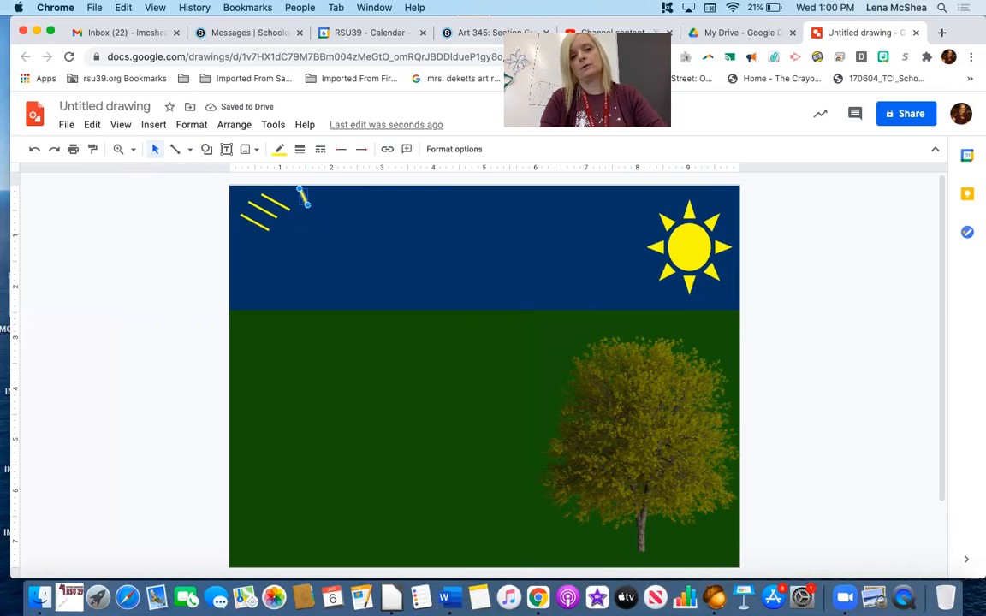
key(Delete)
click(281, 206)
key(Delete)
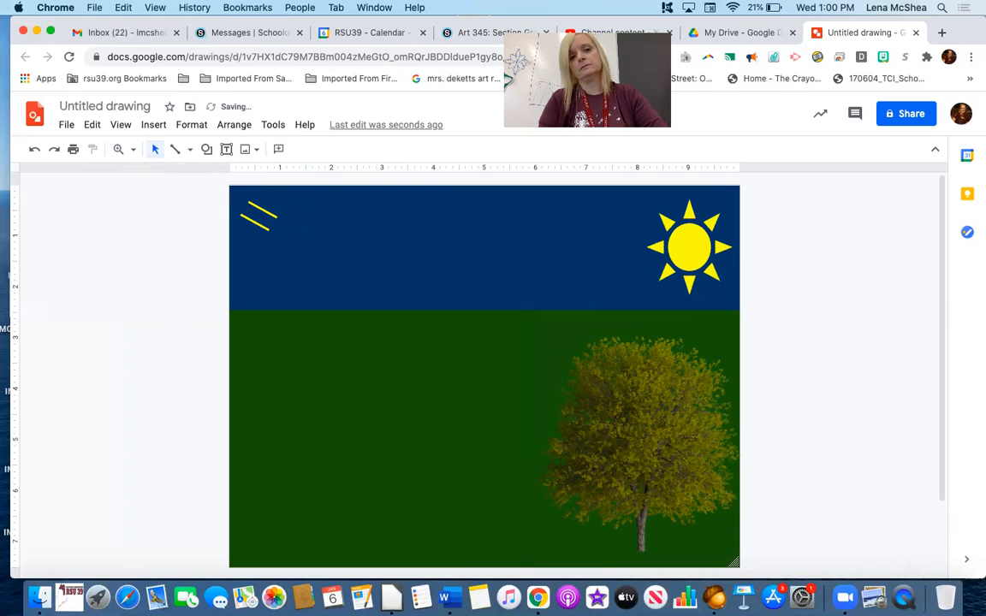
click(261, 210)
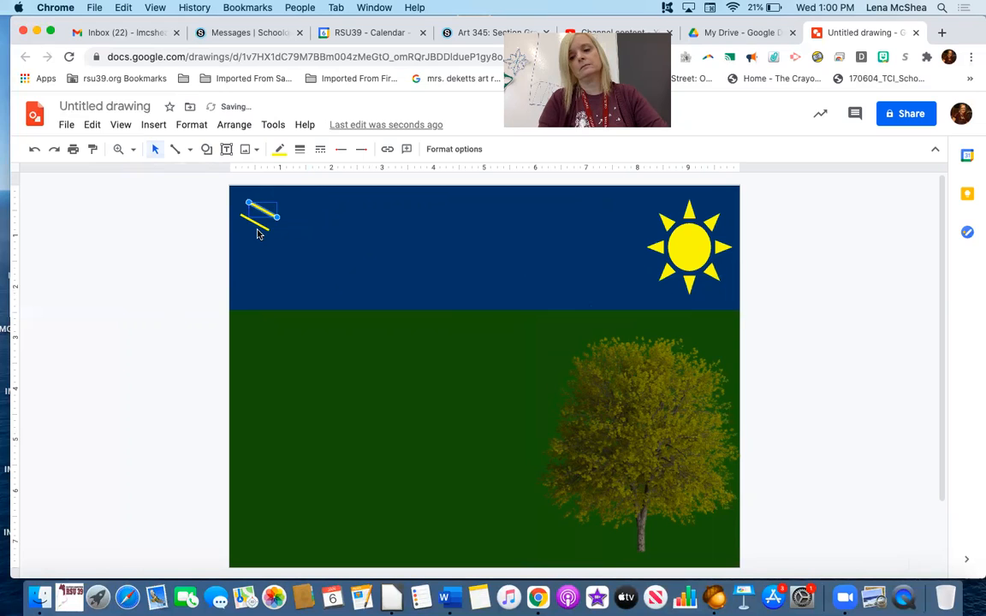
key(Delete)
click(253, 222)
key(Delete)
- Draw a rectangle about 3.4 inches wide and 3.6 inches tall at the lower left of the green ground
click(207, 151)
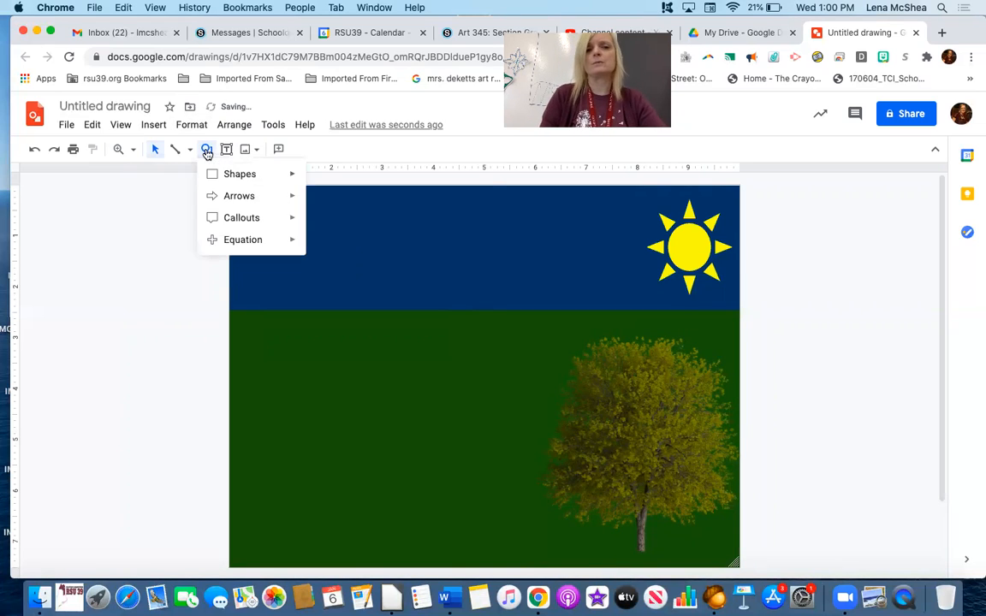
mouse_move(220, 175)
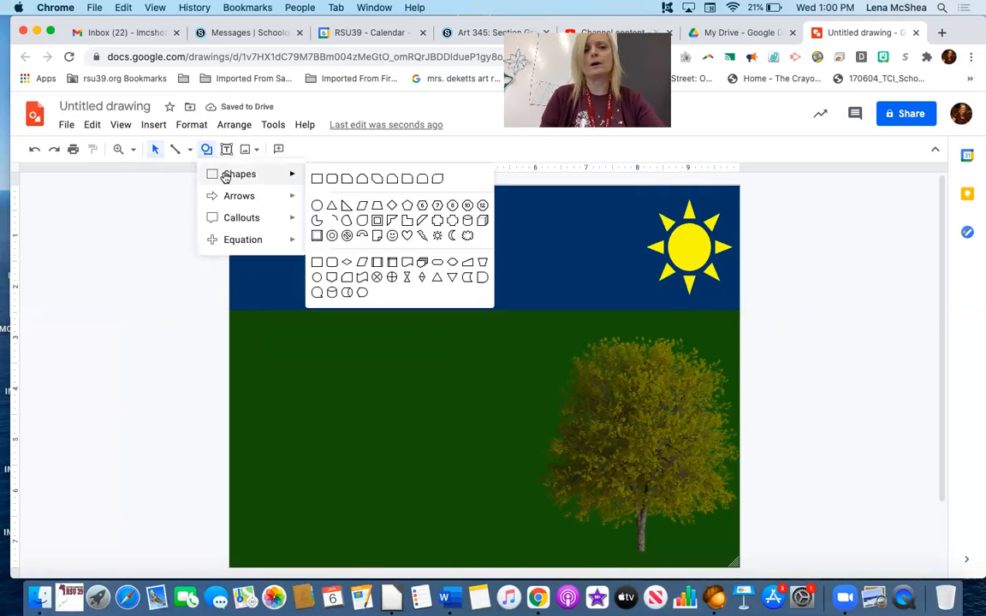
click(316, 180)
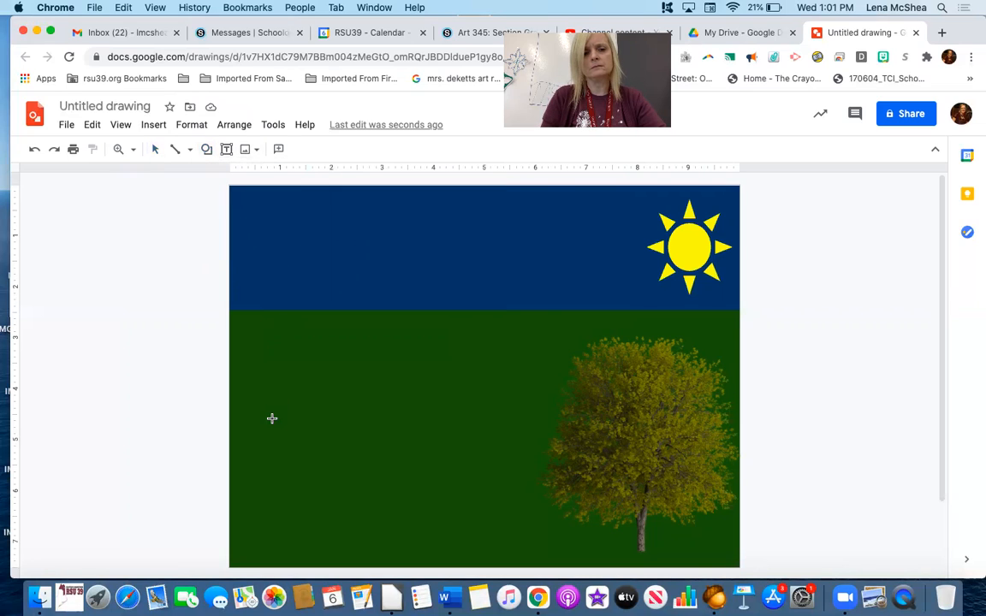
drag(241, 380, 417, 566)
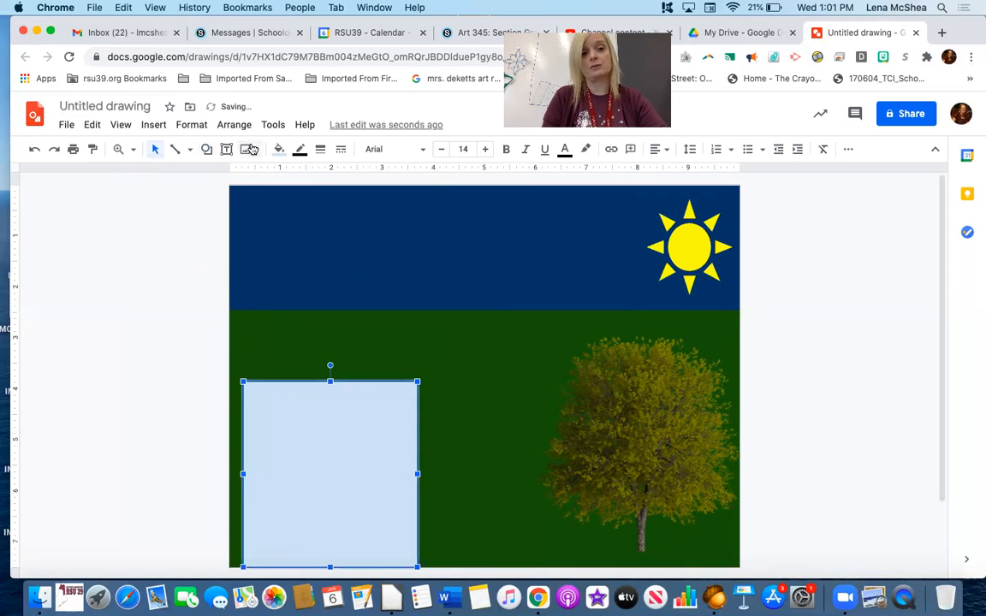
- Fill the large rectangle on the green ground with a custom, very dark muted purple
click(278, 149)
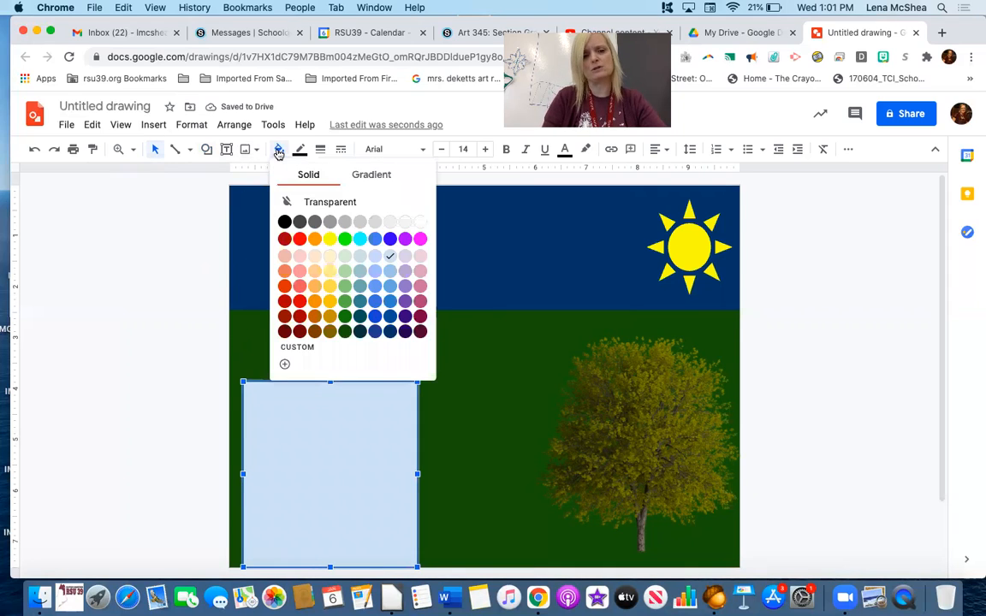
click(404, 330)
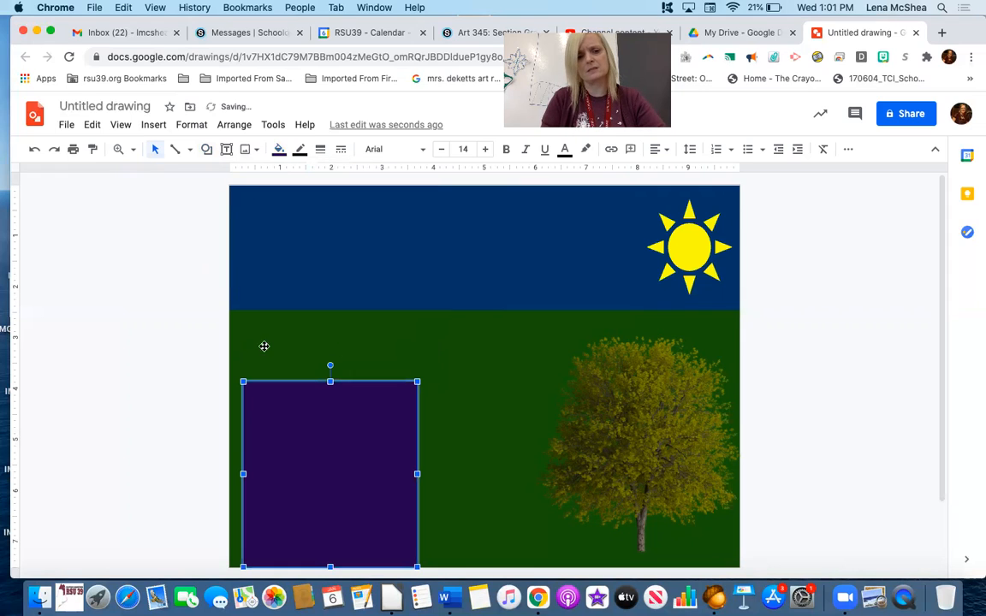
click(279, 152)
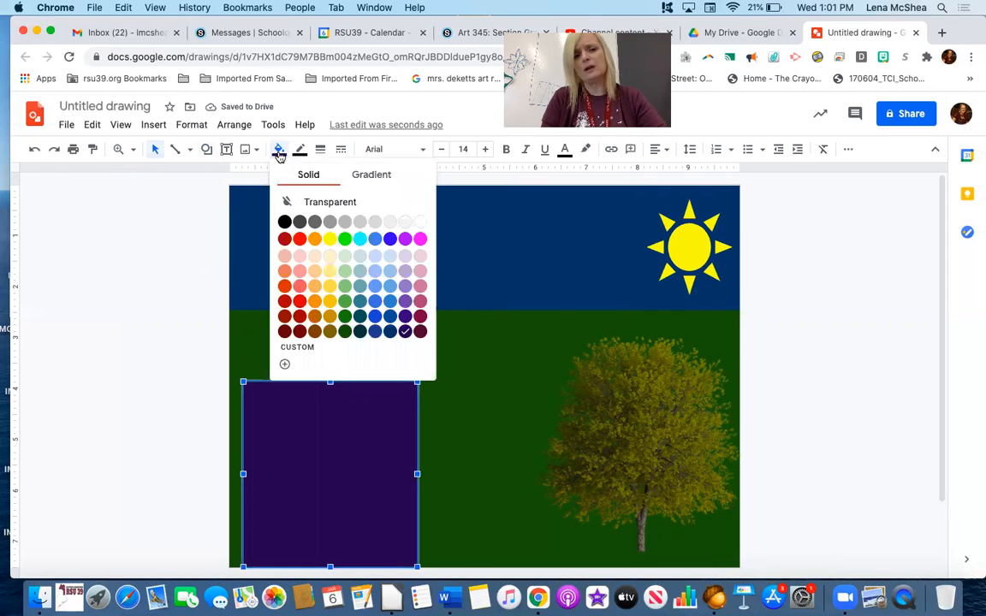
click(301, 349)
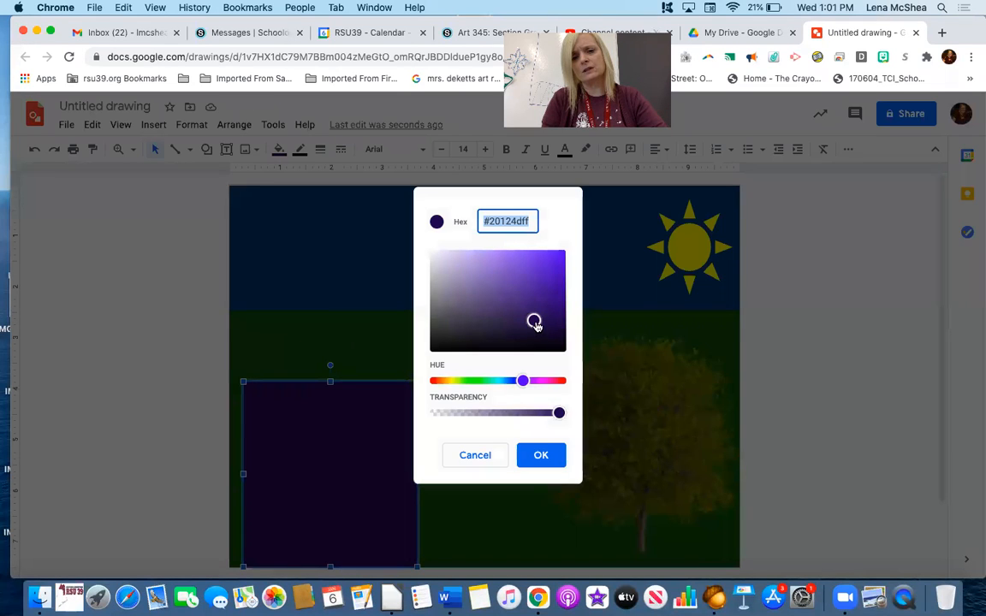
drag(533, 322, 557, 346)
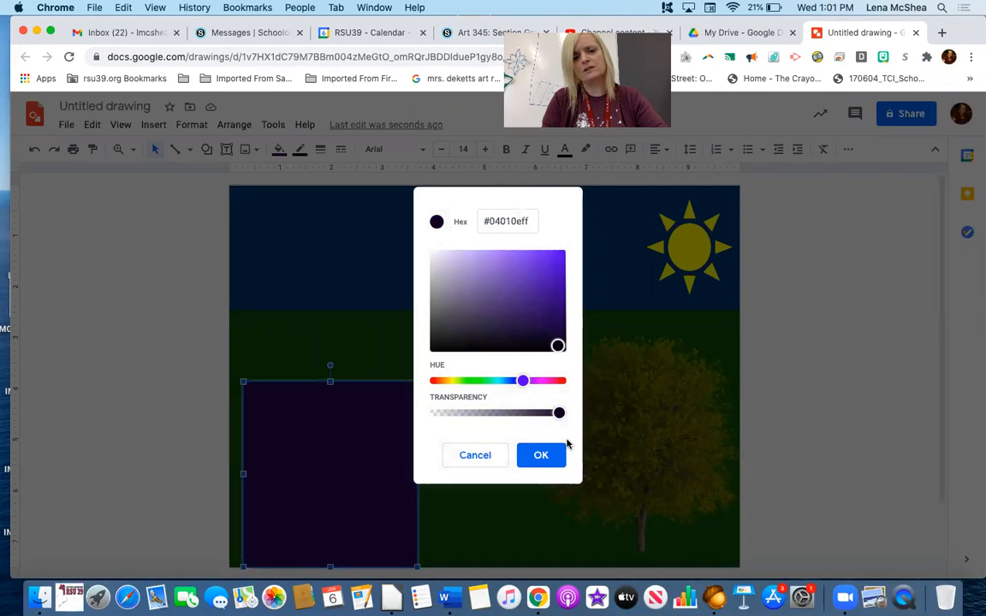
click(541, 455)
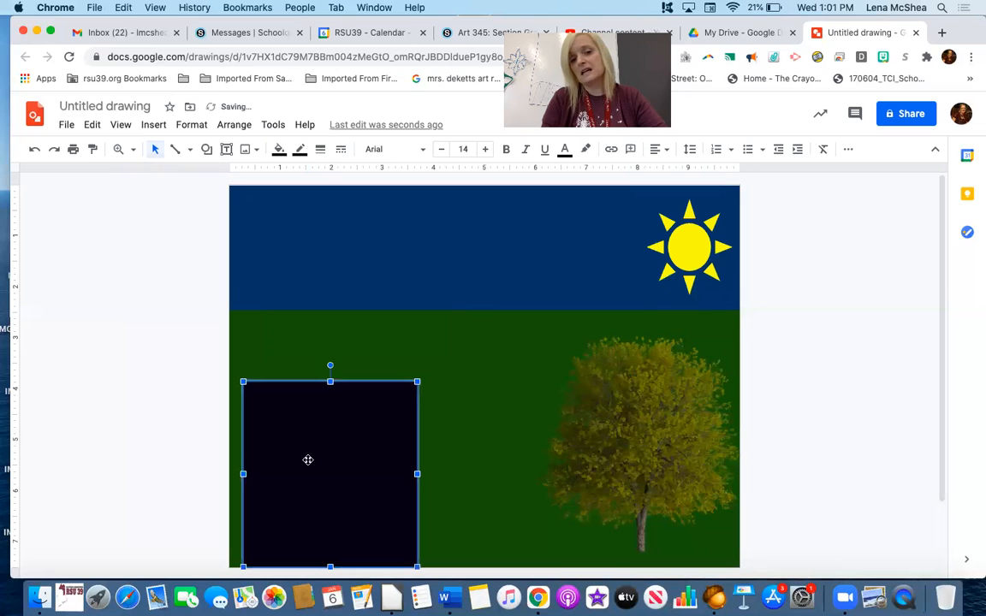
click(280, 152)
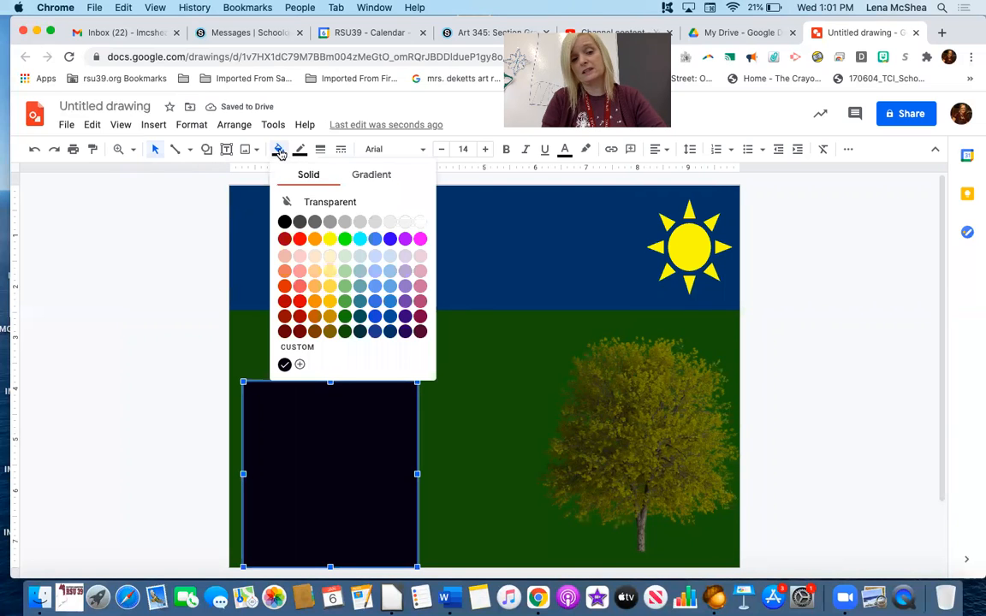
click(305, 359)
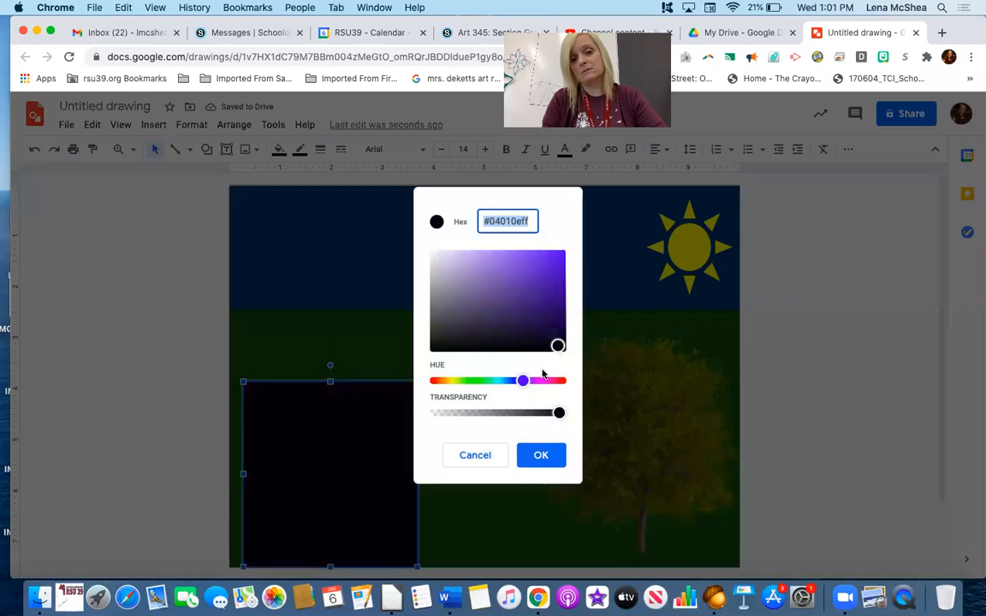
drag(557, 347, 504, 337)
click(544, 455)
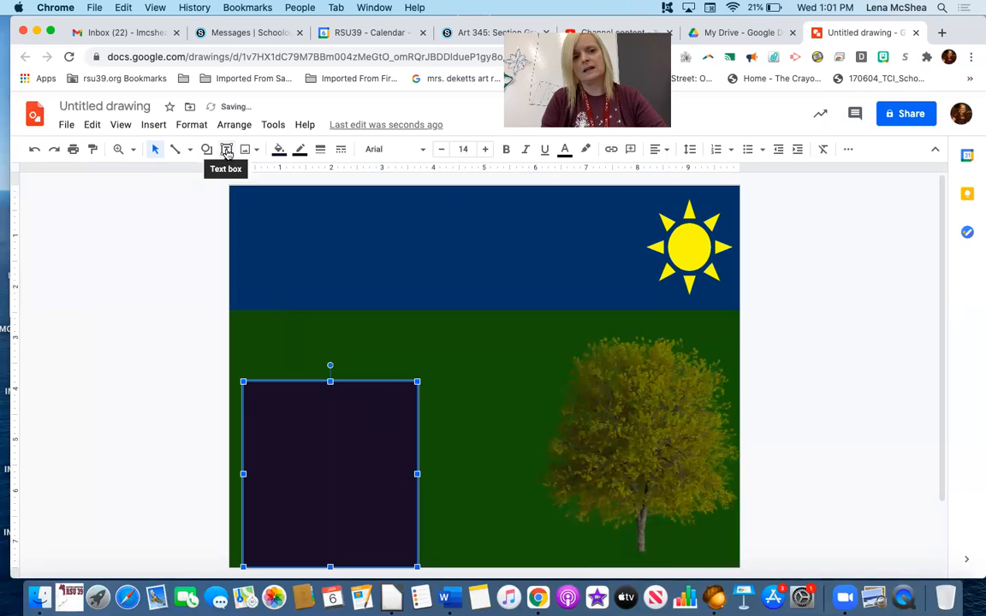
- Draw a triangle roof about 3.4 inches wide and 1.9 inches tall on top of the dark purple rectangle and fill it black
click(208, 150)
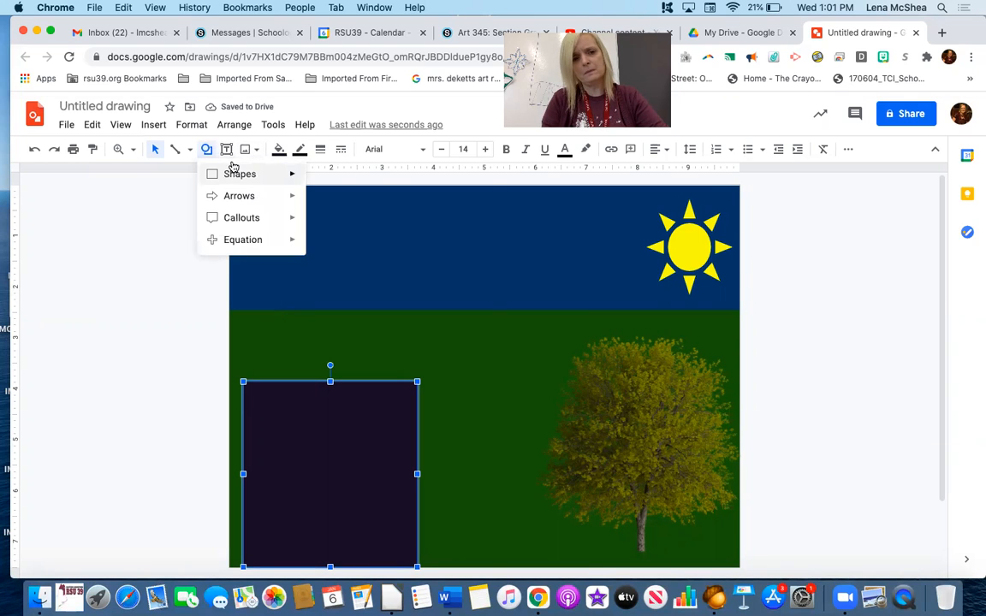
mouse_move(234, 173)
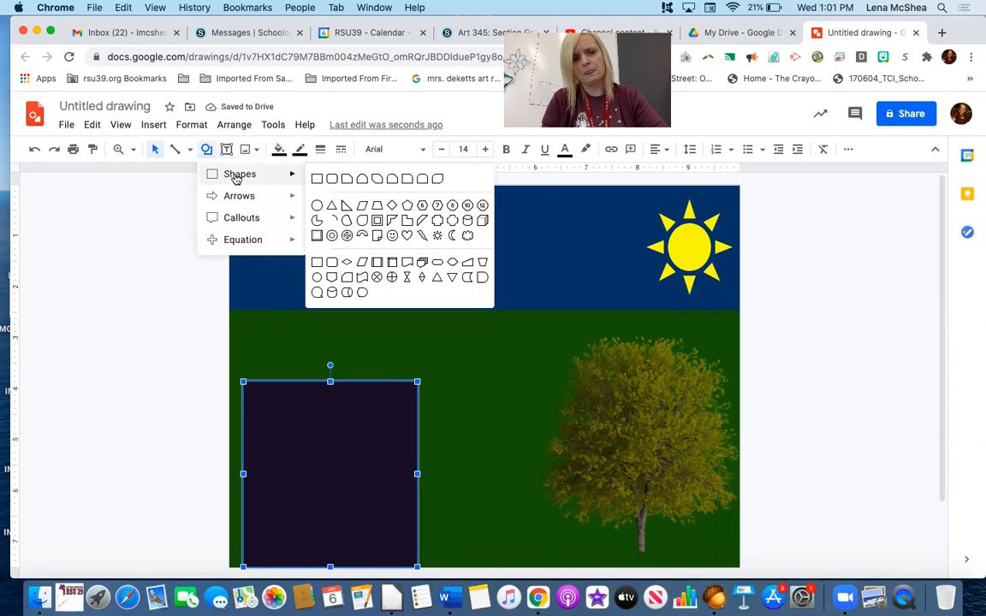
click(334, 206)
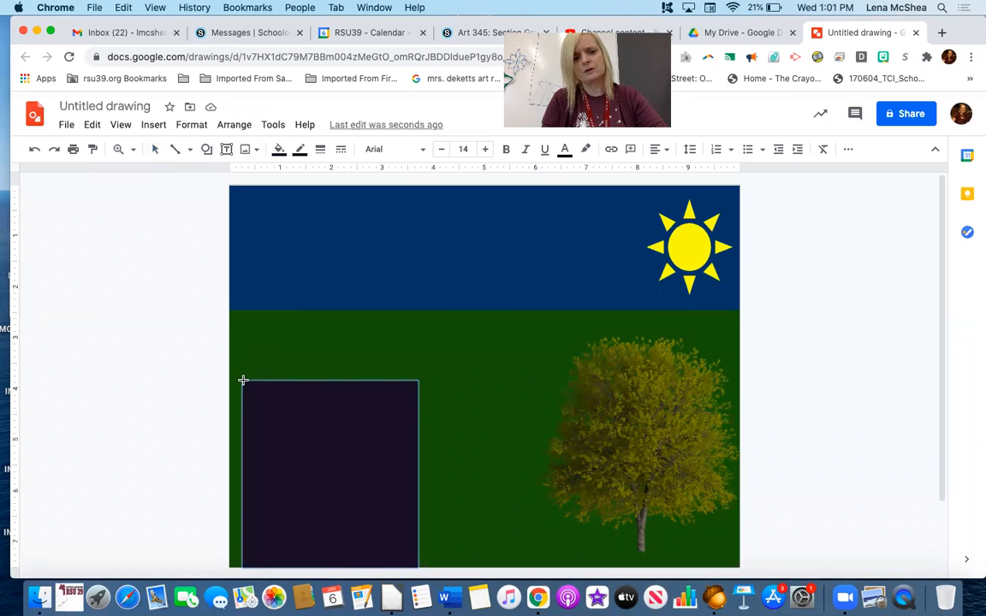
drag(269, 361, 419, 286)
click(280, 152)
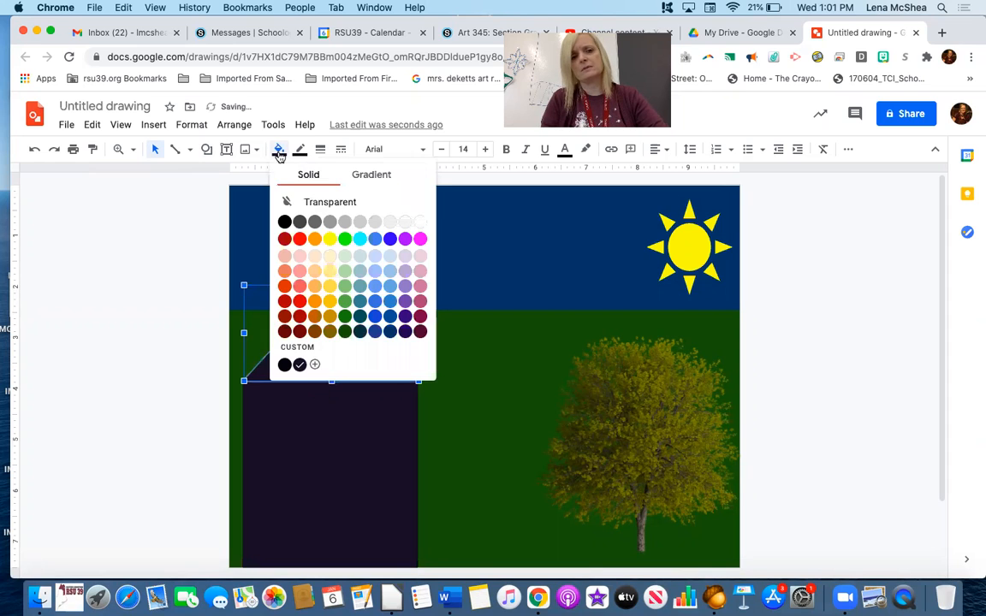
click(285, 220)
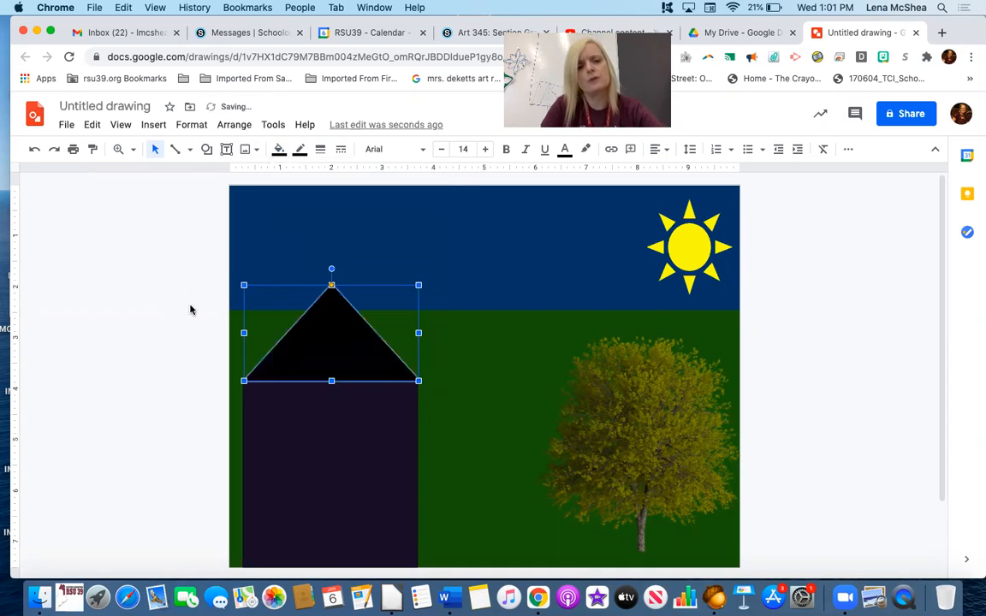
click(138, 321)
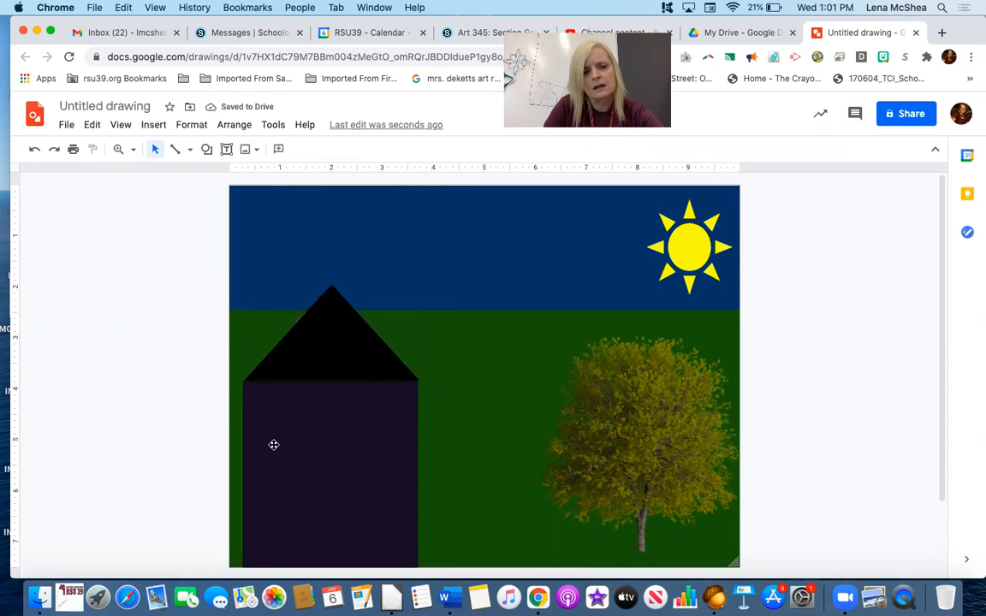
- Draw a rectangular door about 1 inch wide and 1.7 inches tall at the base of the house and fill it bright blue
click(206, 149)
mouse_move(248, 174)
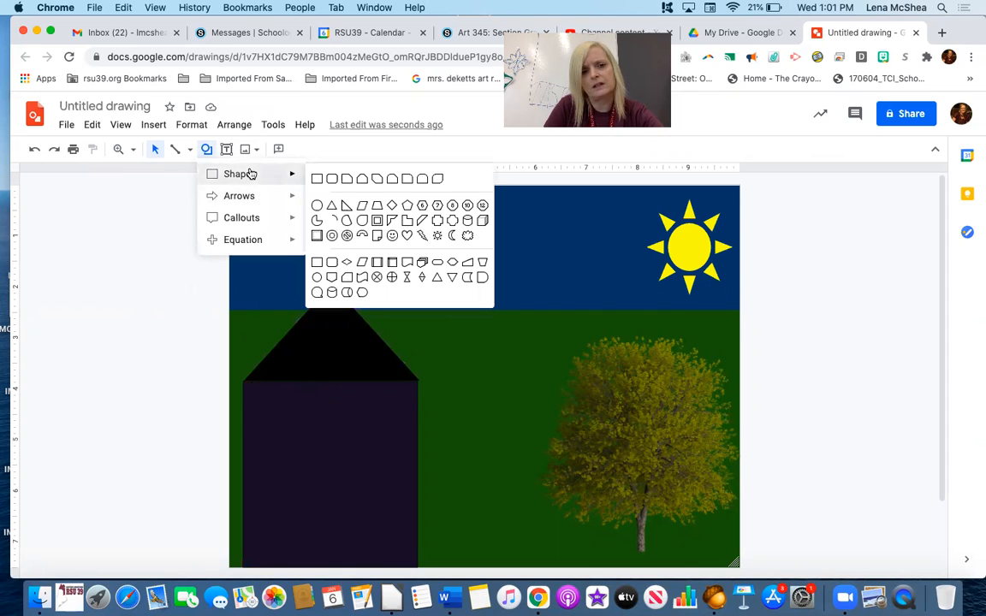
click(317, 178)
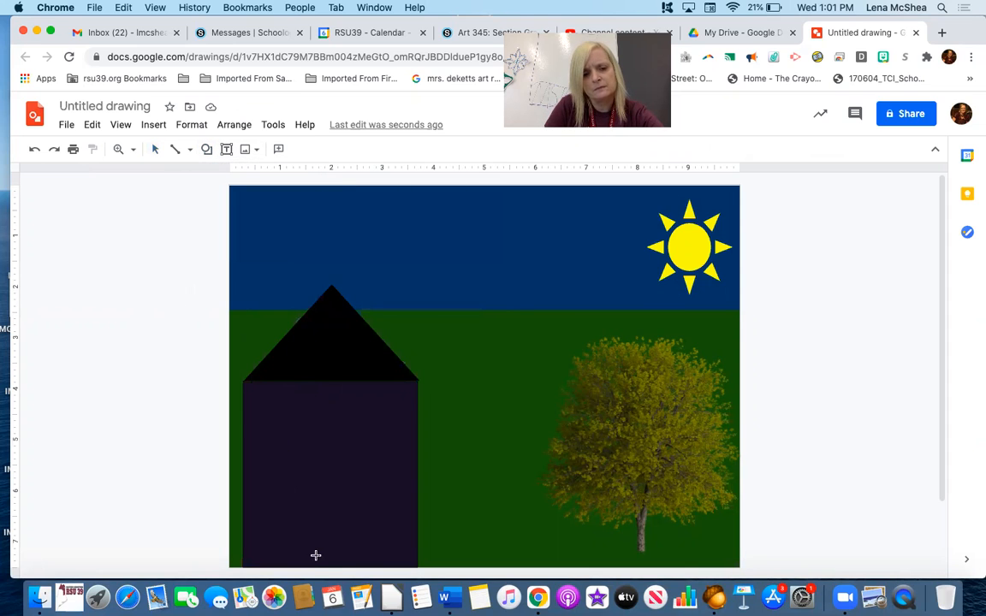
mouse_move(301, 564)
mouse_down()
mouse_move(347, 565)
mouse_move(350, 481)
mouse_up()
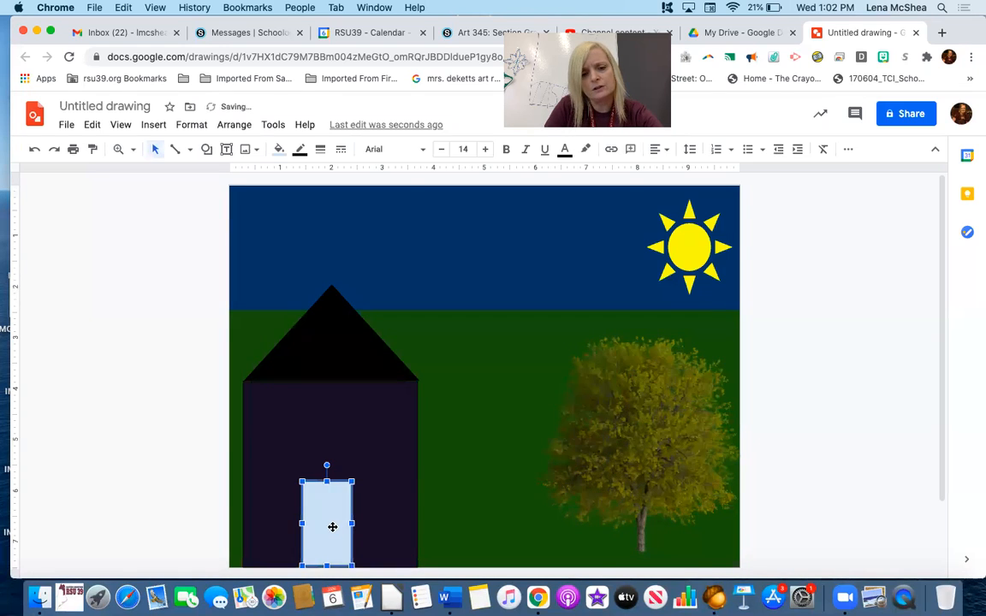
drag(332, 523, 329, 531)
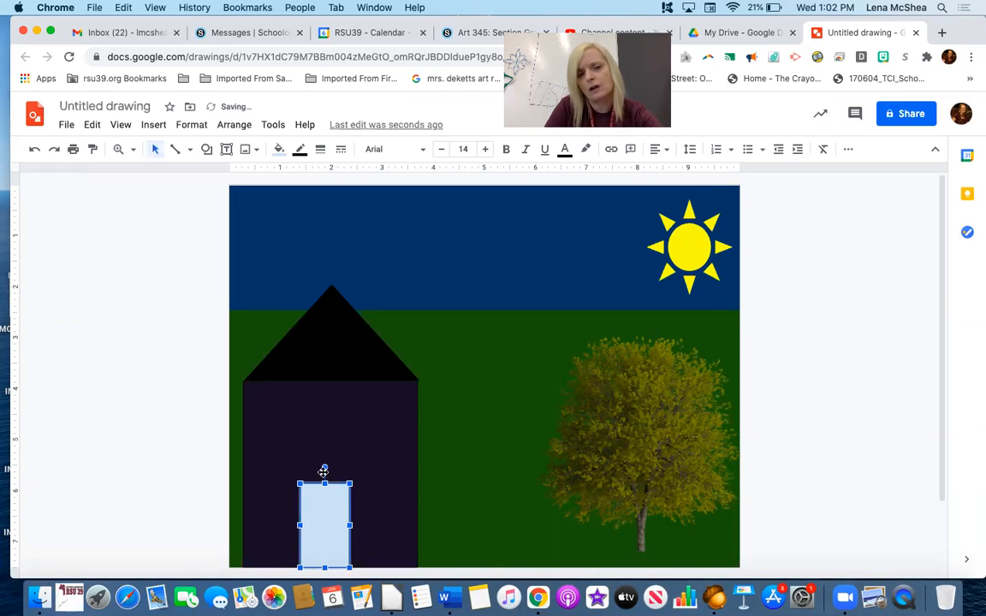
click(278, 149)
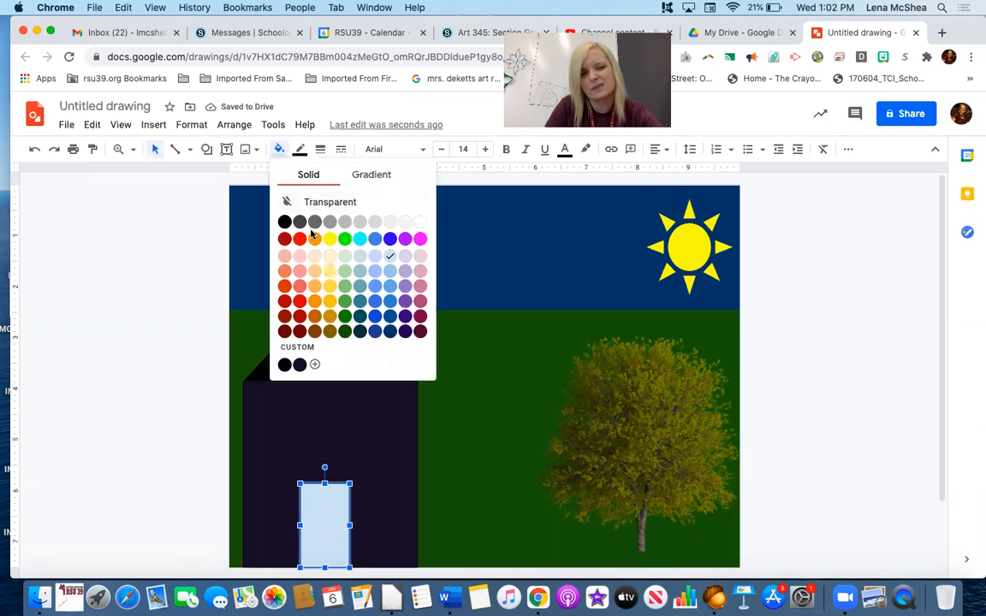
click(389, 239)
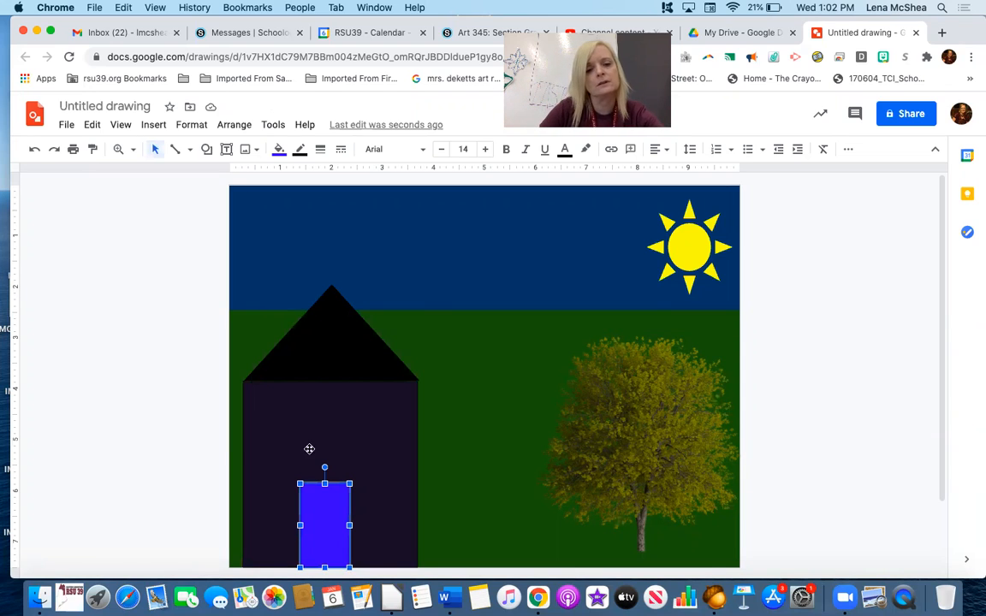
- Add a plus-shaped doorknob about 0.3 inches wide near the right edge of the blue door and fill it dark yellow
click(206, 149)
mouse_move(251, 176)
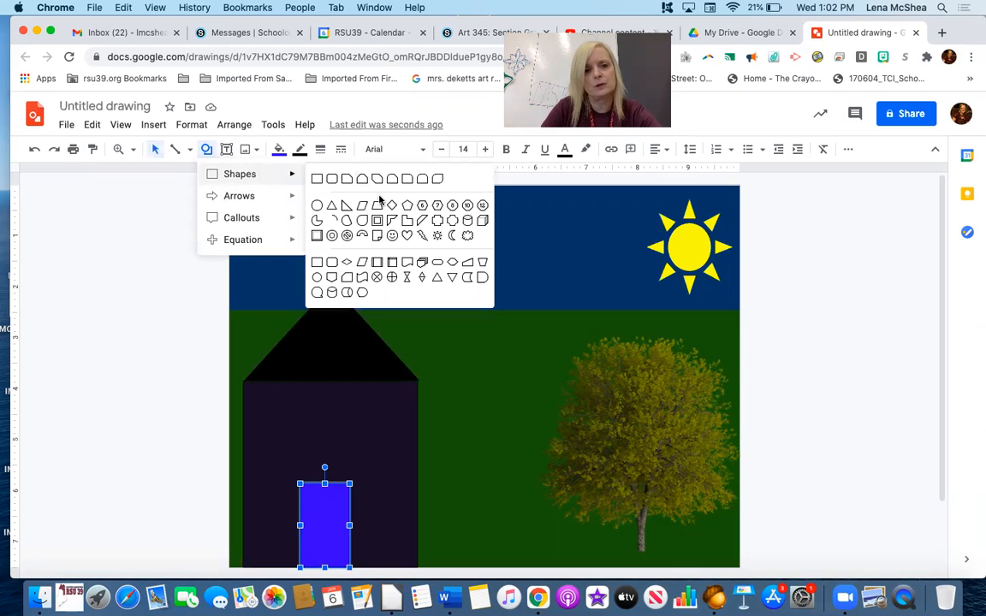
click(437, 221)
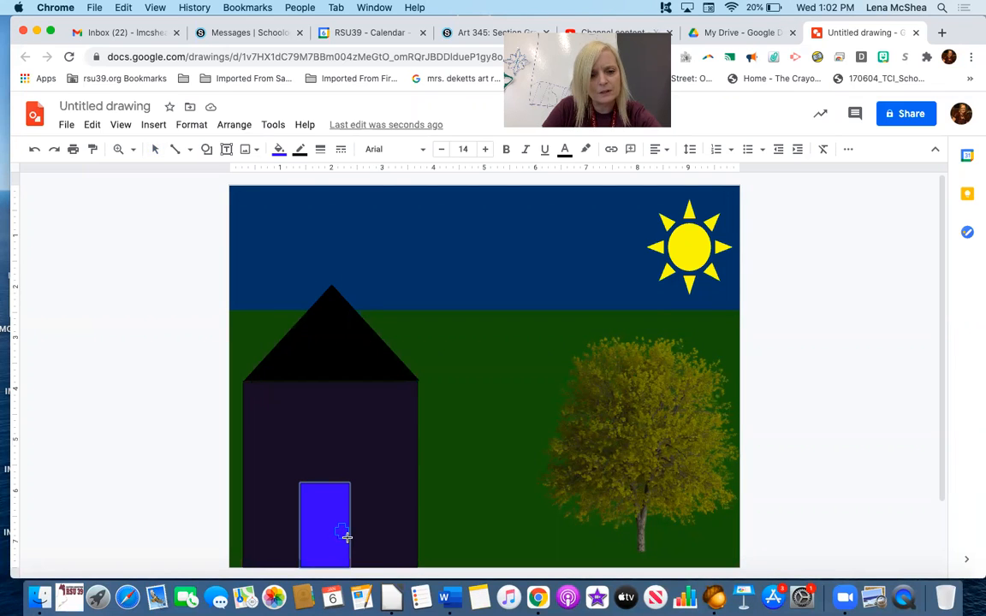
drag(347, 541, 351, 543)
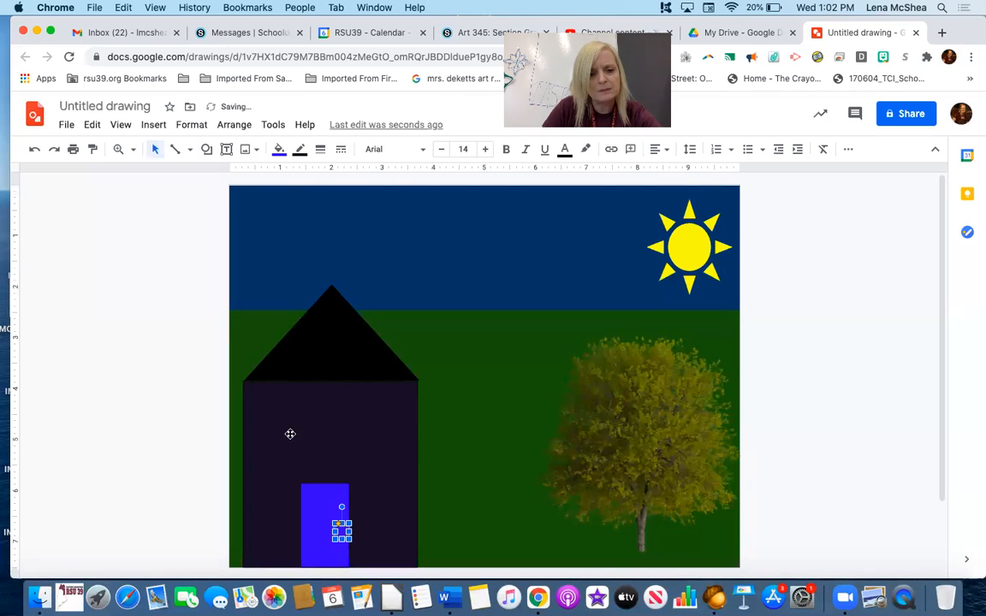
click(278, 150)
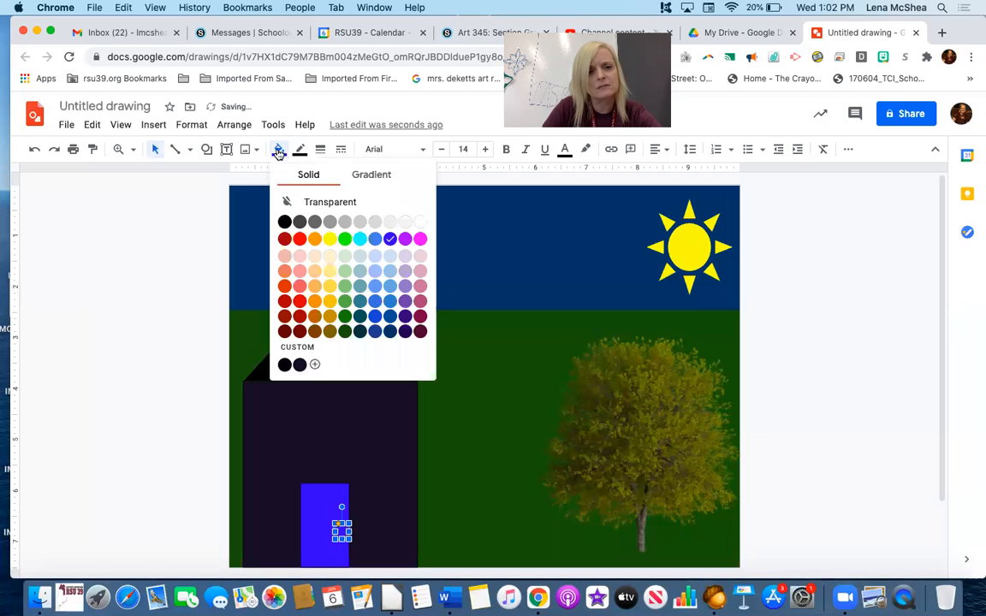
click(331, 316)
click(180, 348)
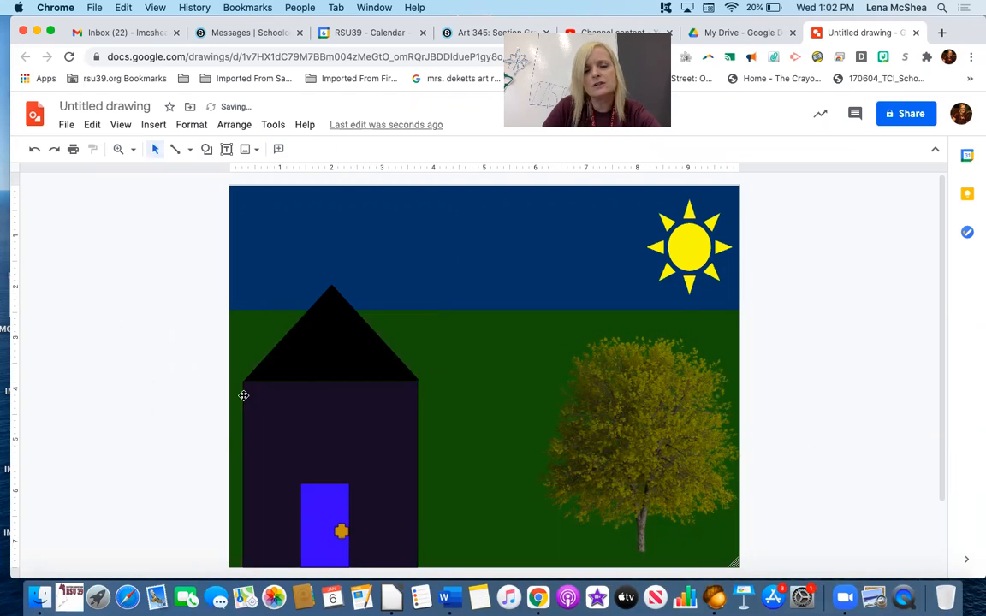
- Draw a cloud about 2.2 inches wide and 1.1 inches tall in the sky above the house, with gray fill and gray outline
click(209, 150)
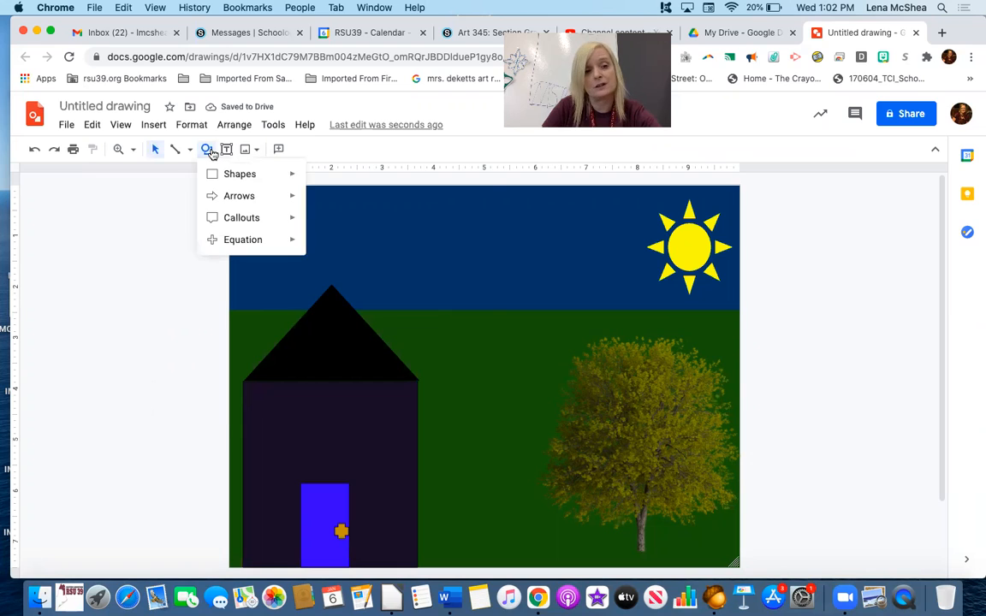
mouse_move(226, 171)
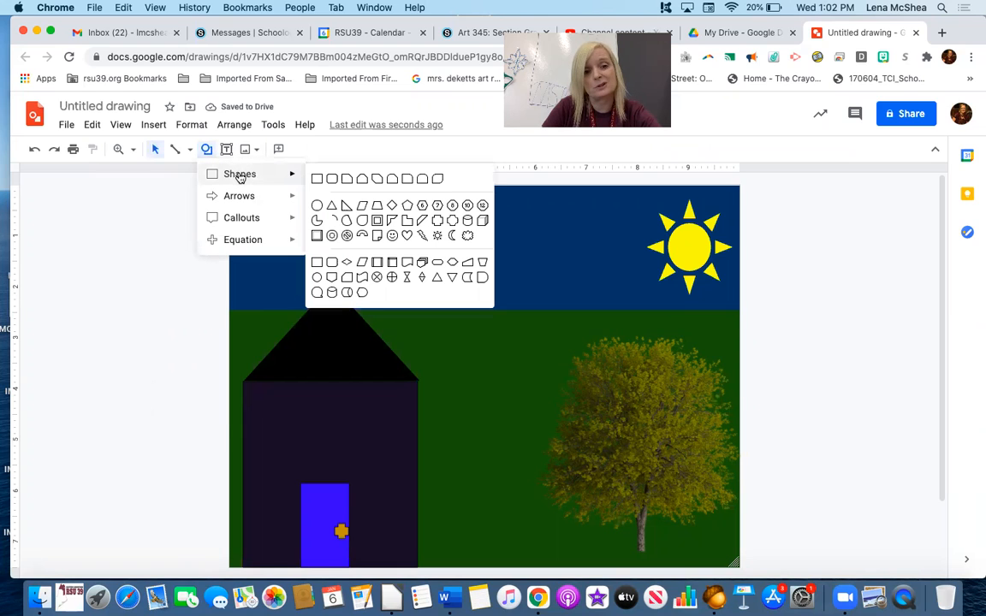
click(467, 236)
mouse_move(263, 197)
mouse_down()
mouse_move(288, 223)
mouse_move(374, 254)
mouse_up()
click(279, 149)
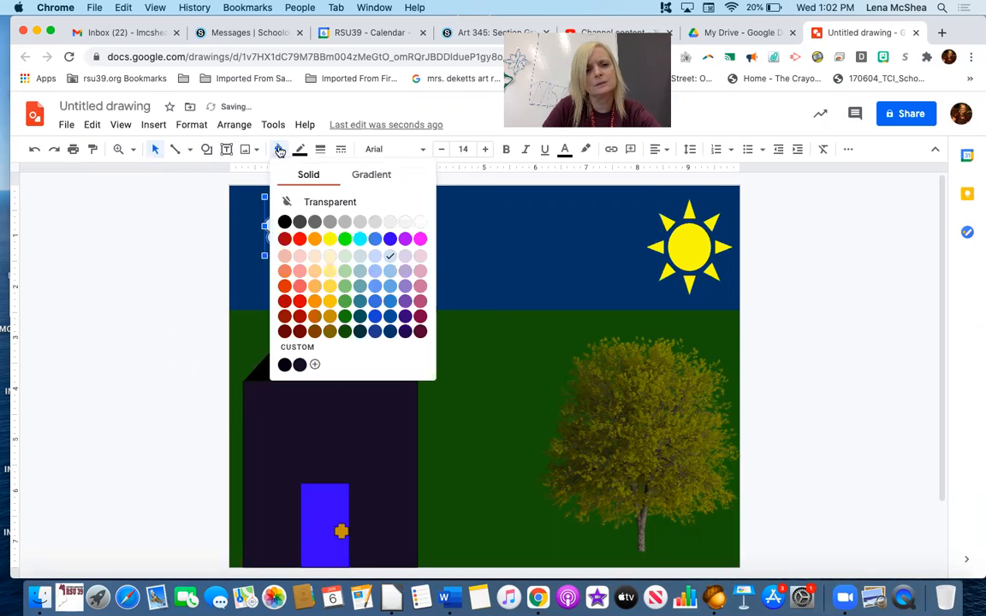
click(344, 222)
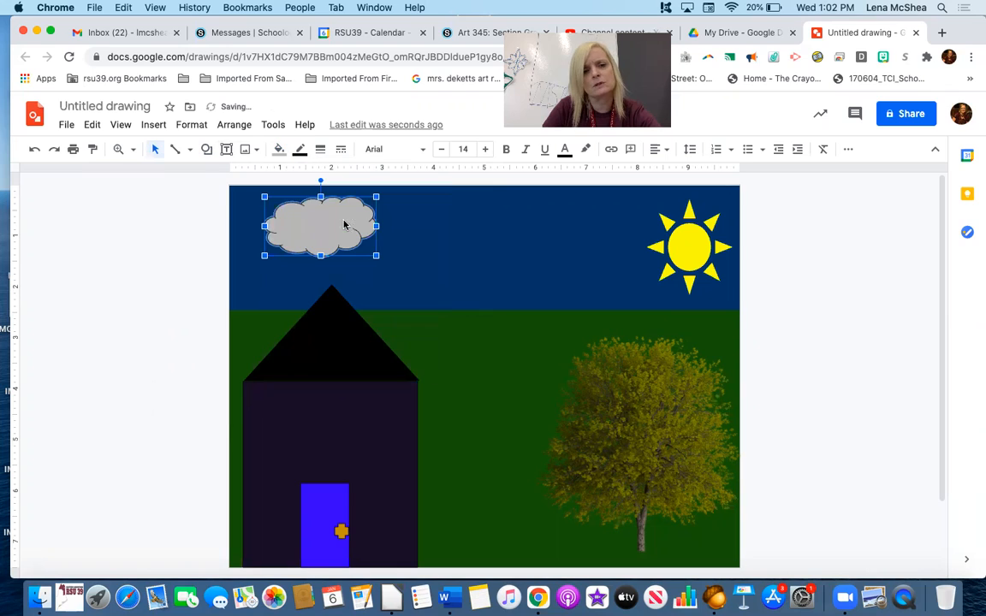
click(300, 150)
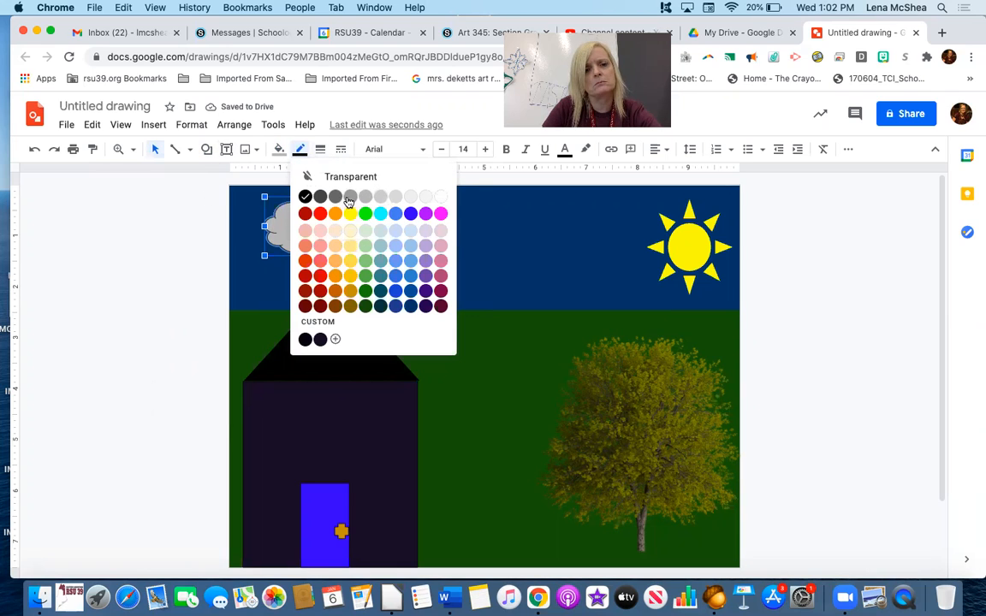
click(345, 200)
click(178, 231)
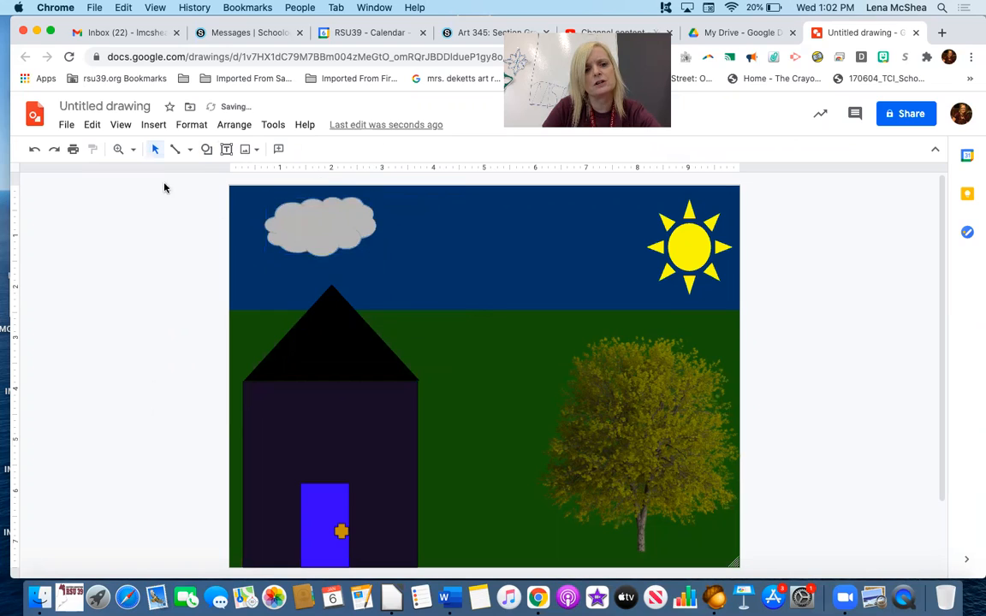
- Draw a second cloud about 3.9 inches wide and 1 inch tall in the sky, partly overlapping the sun
click(208, 150)
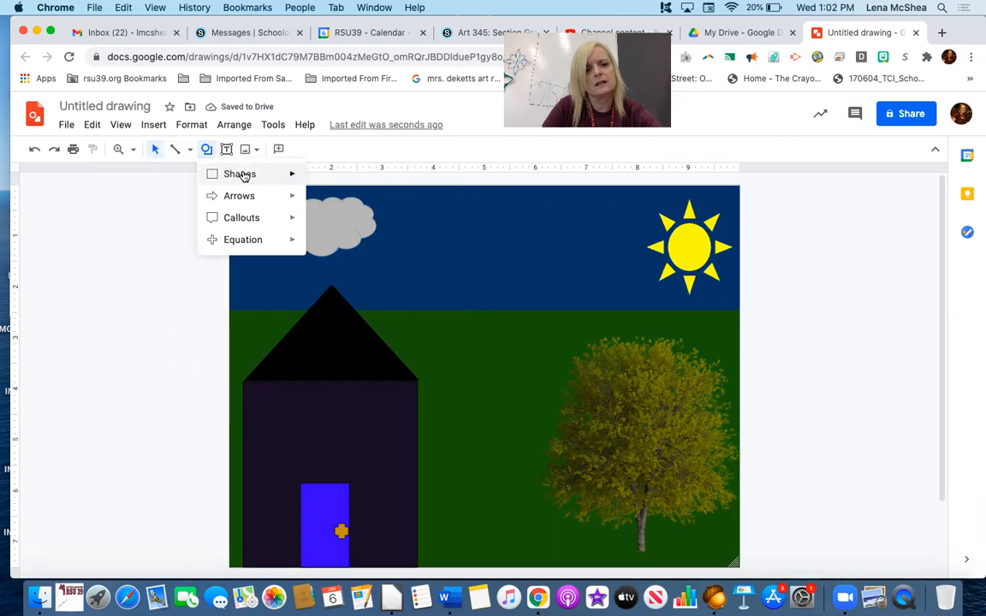
mouse_move(221, 174)
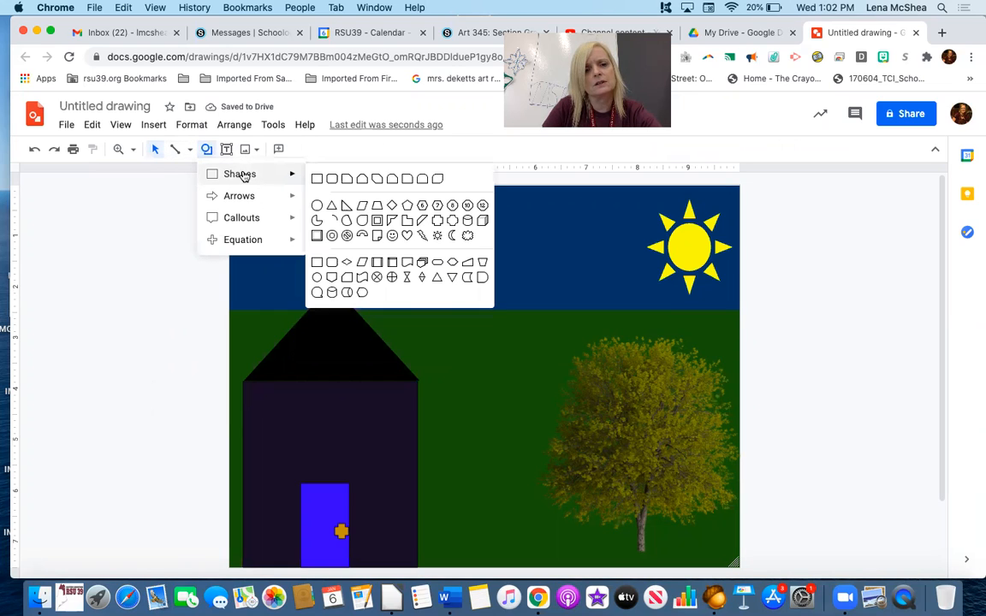
click(469, 238)
mouse_move(445, 229)
mouse_down()
mouse_move(643, 280)
mouse_move(632, 248)
mouse_move(668, 247)
mouse_up()
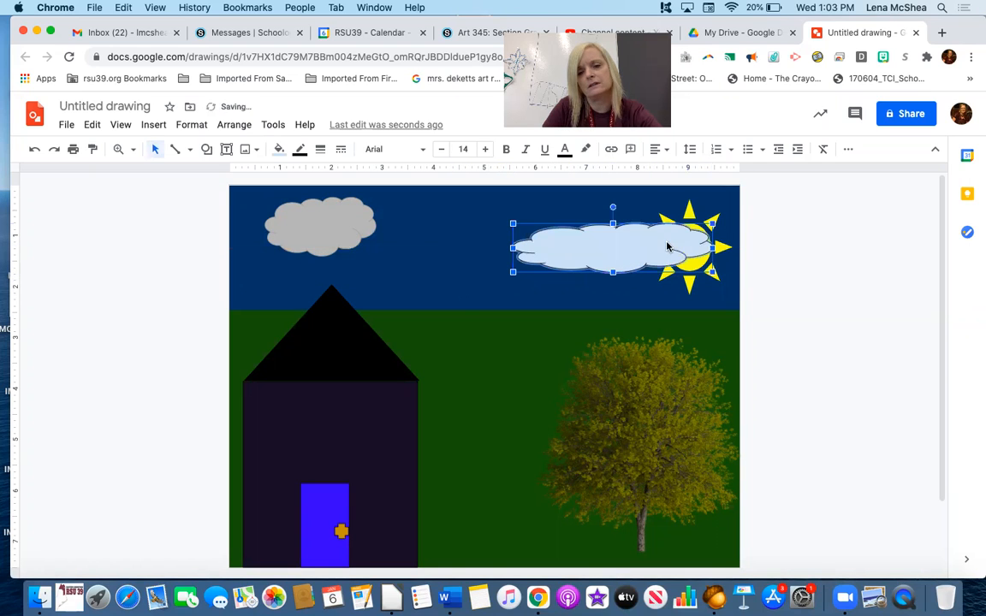
- Give the wide cloud overlapping the sun a light gray fill and a gray outline
click(279, 148)
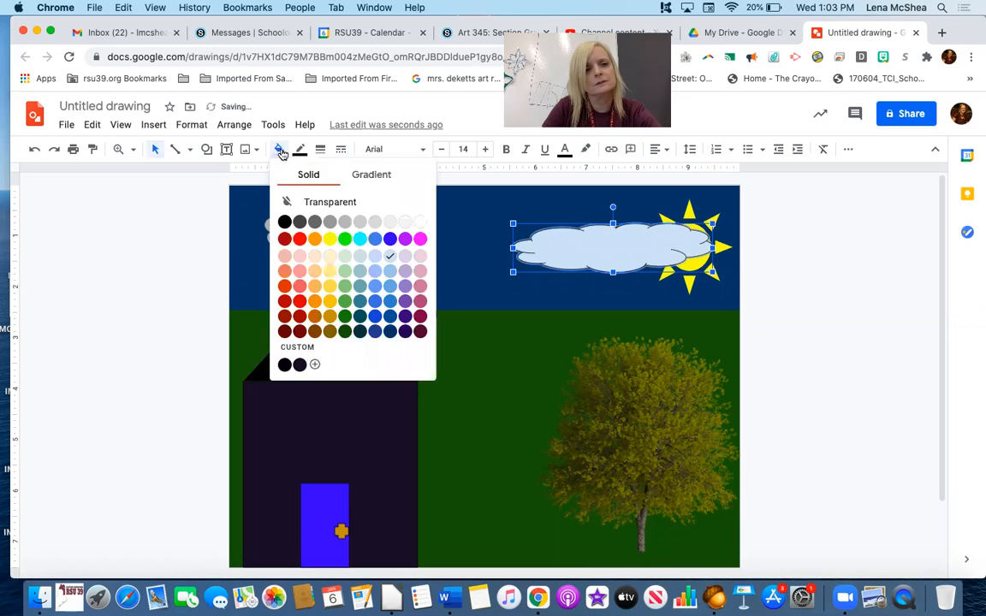
click(361, 224)
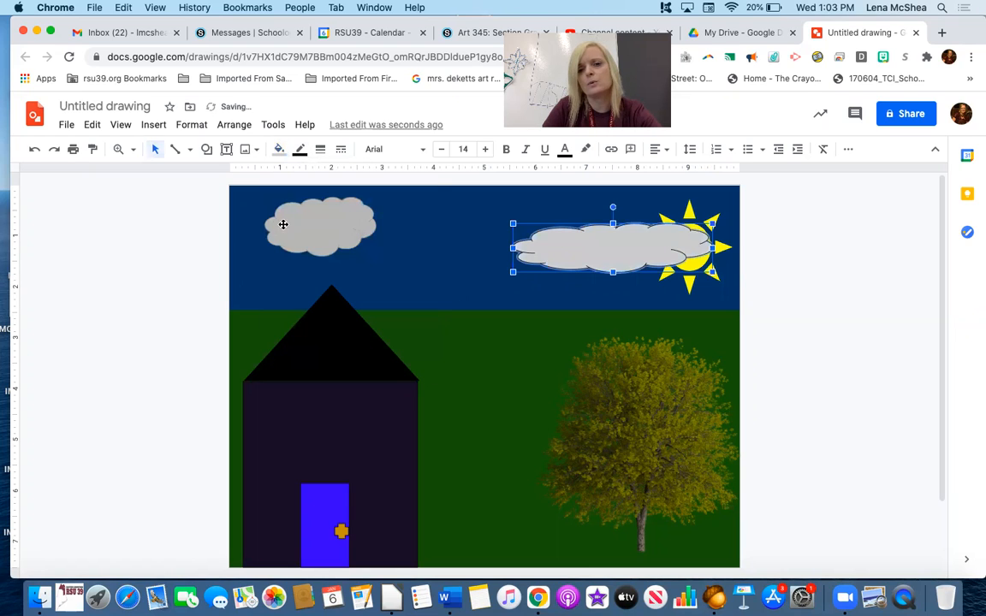
click(299, 149)
click(351, 197)
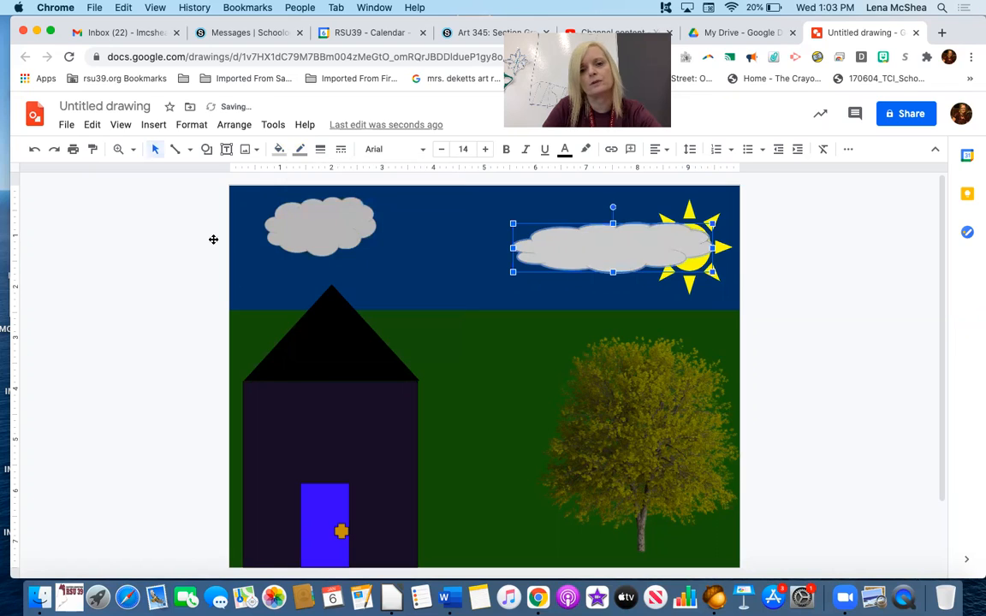
click(180, 253)
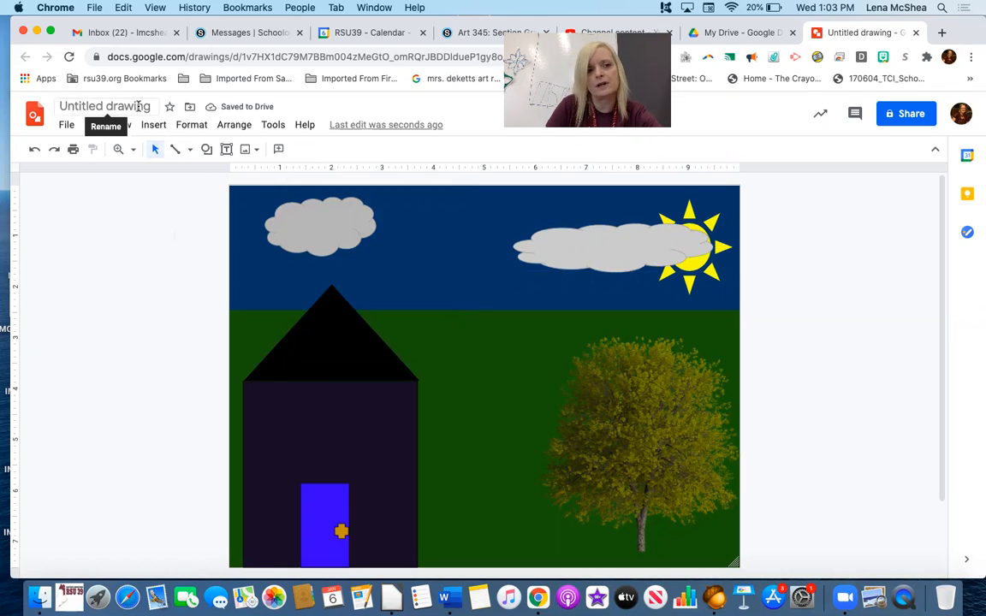
- Rename the drawing as Landscape
click(149, 107)
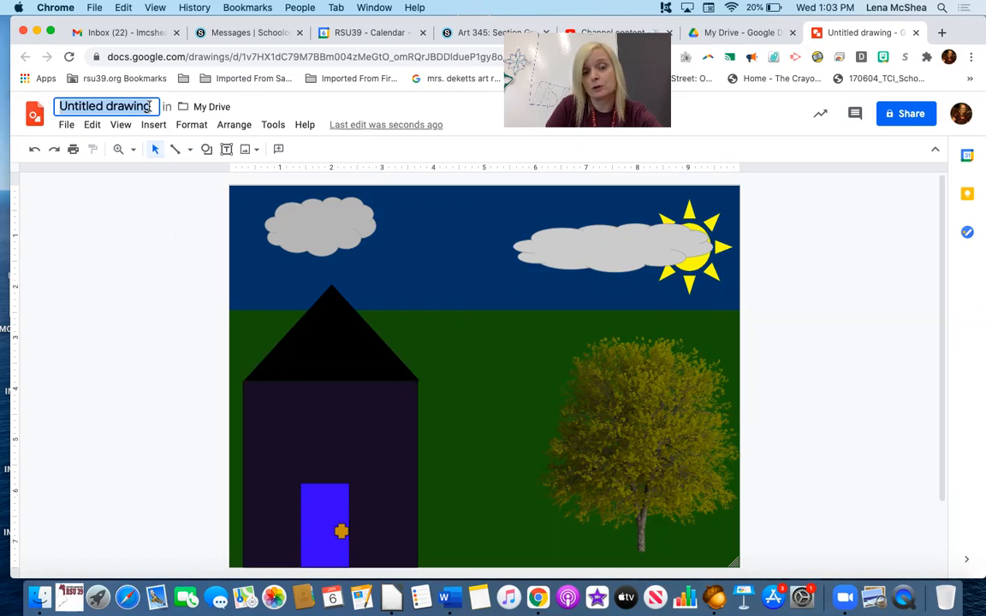
text(Lan)
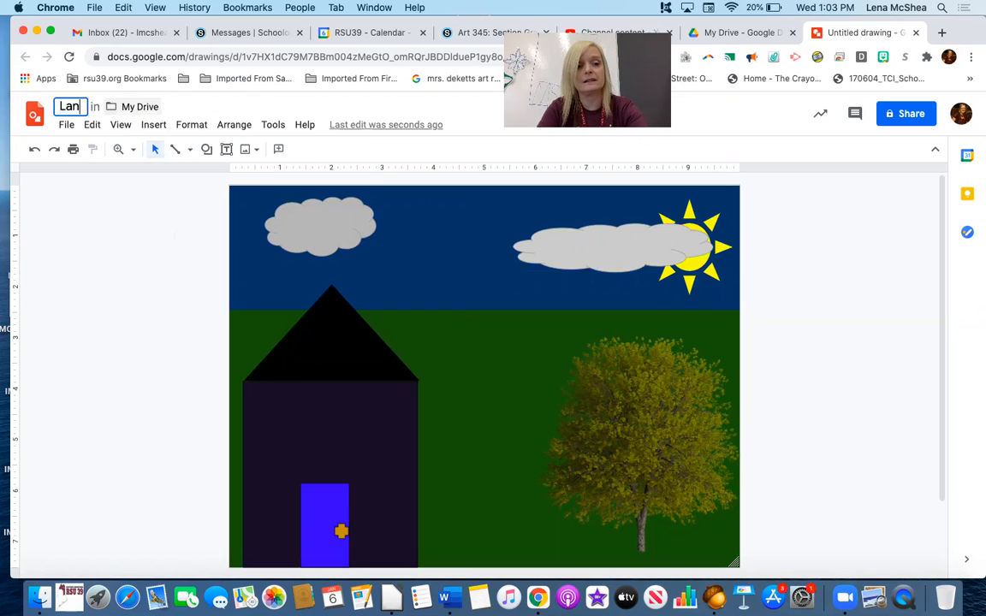
text(dscape)
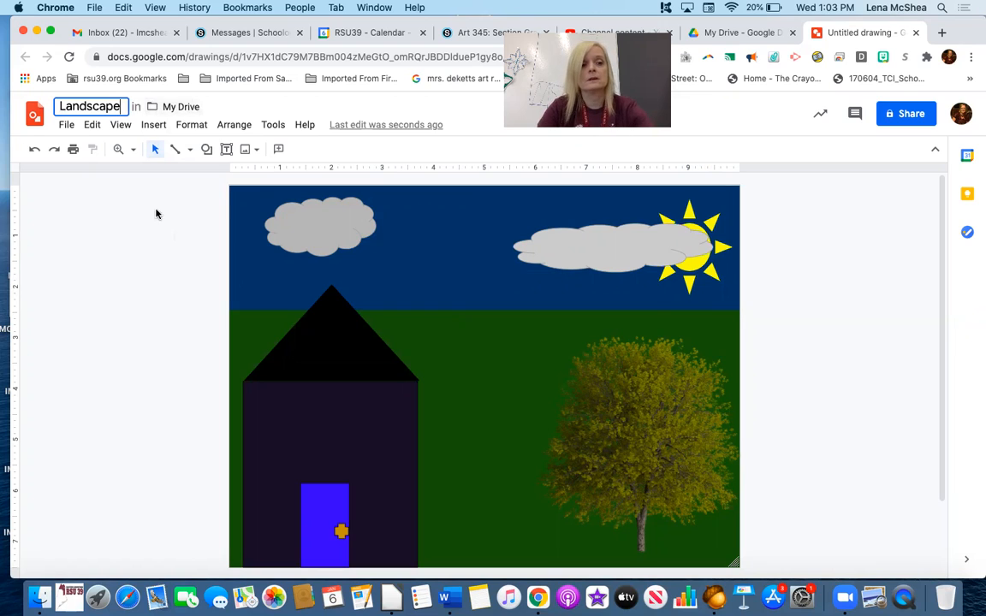
click(126, 217)
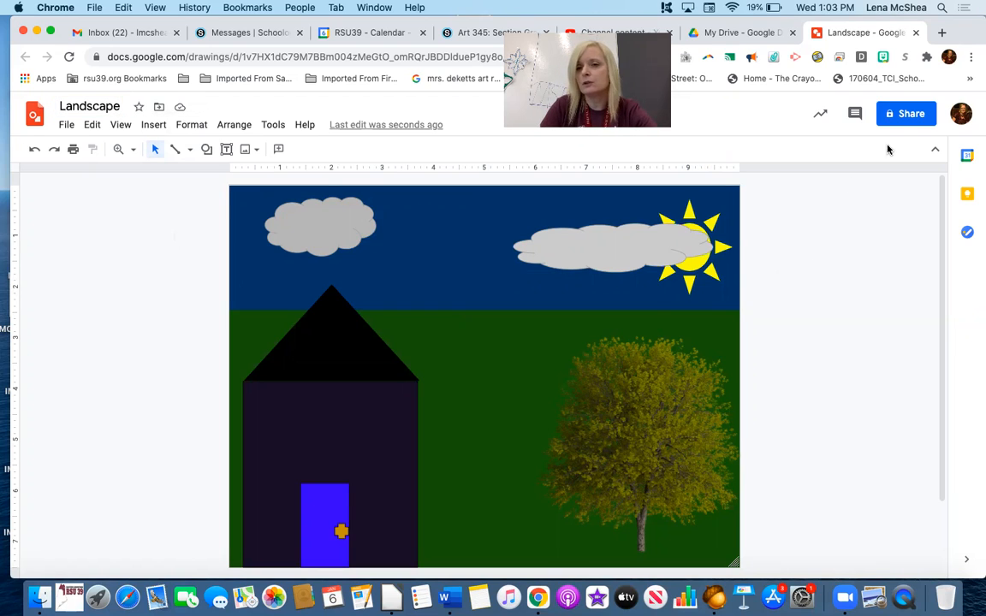
- Share the Landscape drawing with the teacher's suggested account as Editor, with notification on, and send the invitation
click(905, 116)
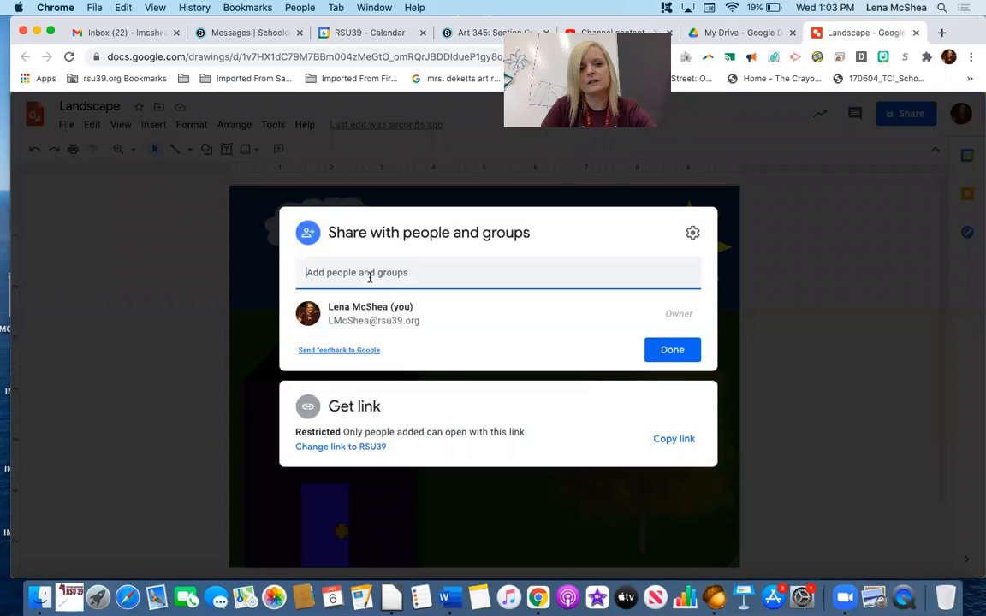
click(369, 276)
text(lmc)
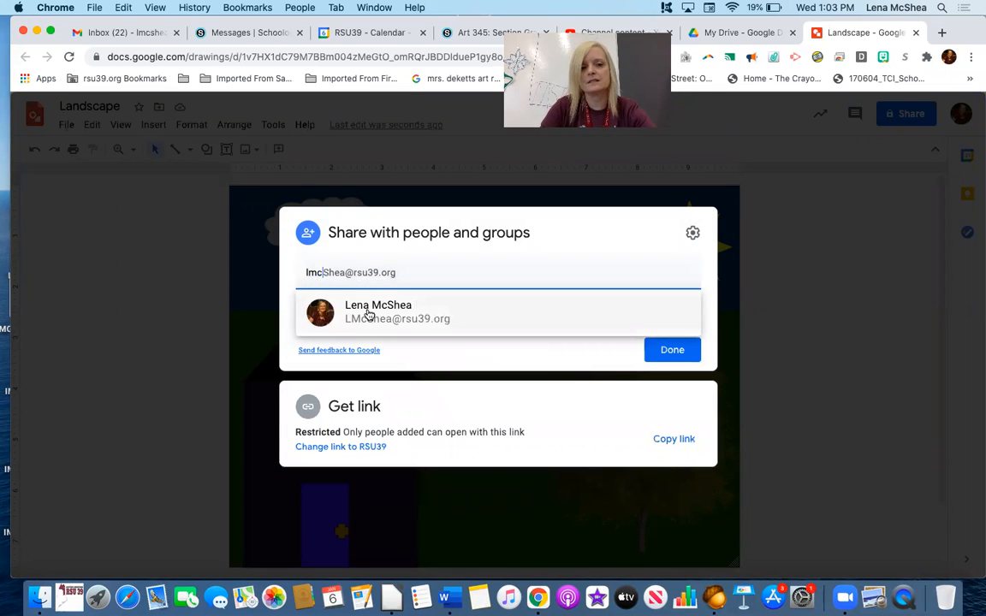
click(368, 313)
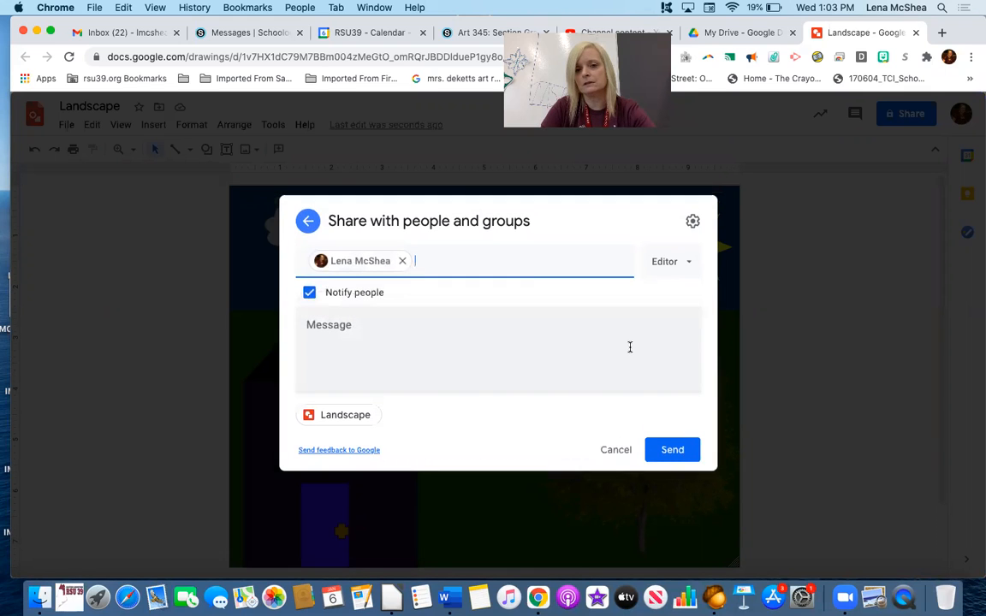
click(672, 450)
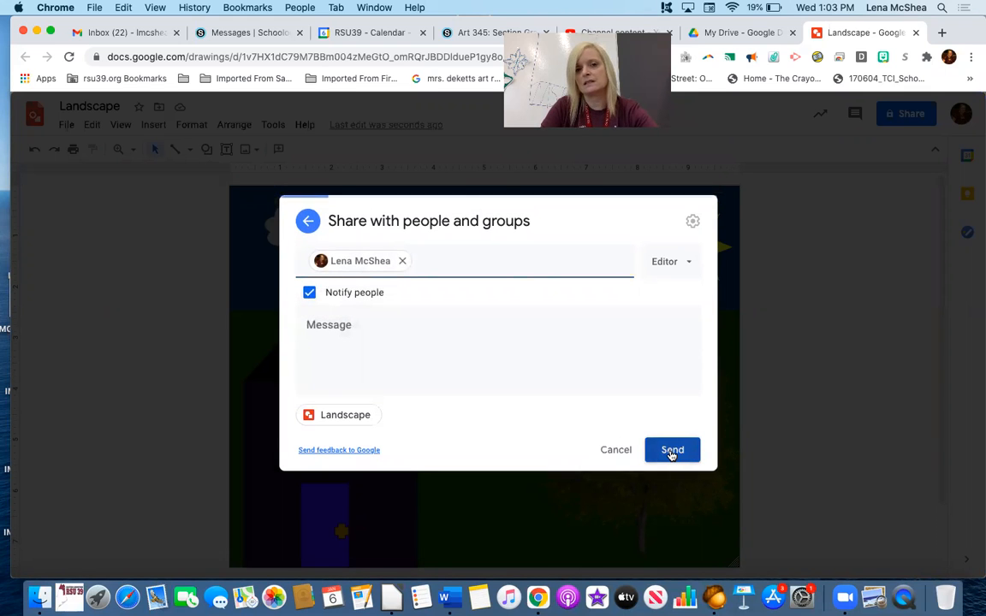